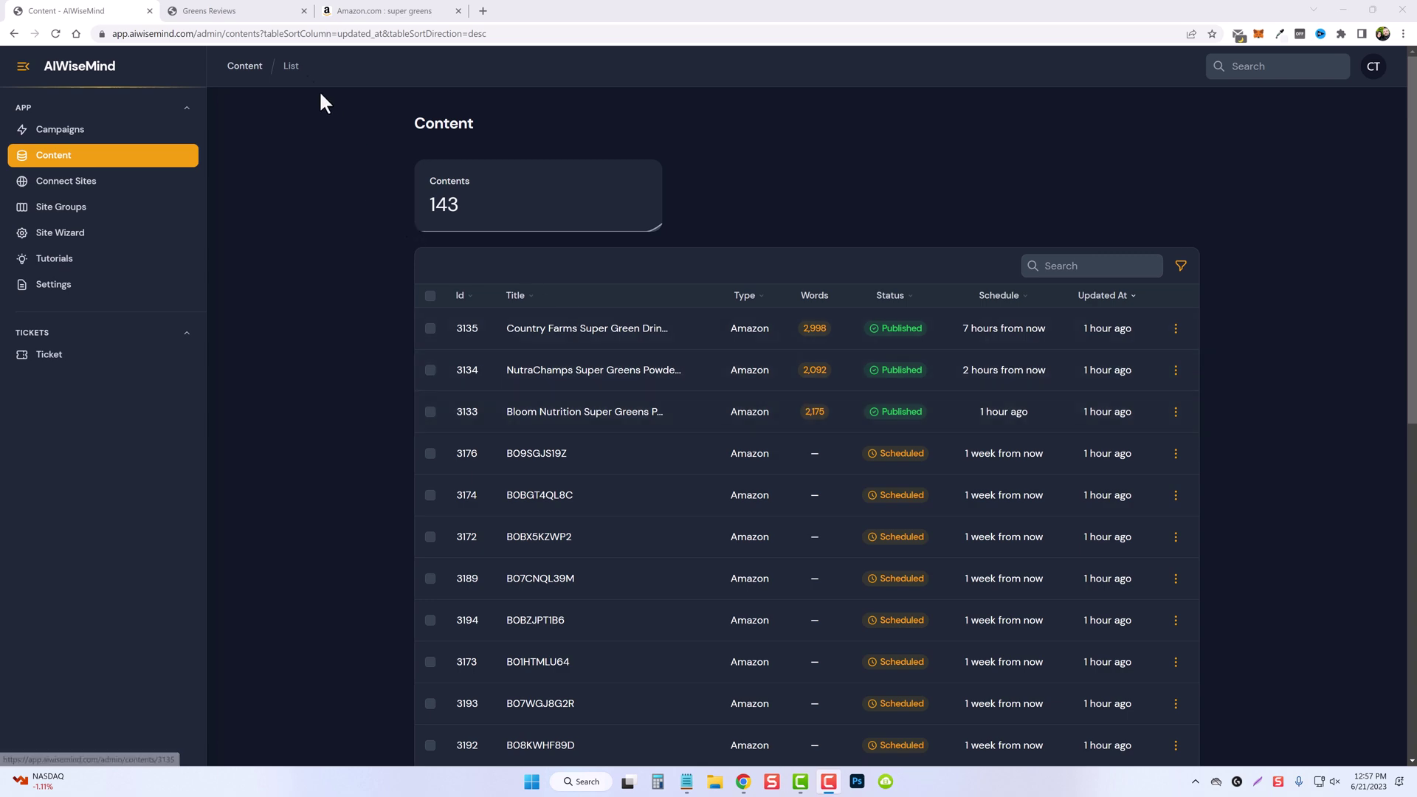
Step: Check the Greens Reviews blog homepage, then start a new campaign from AIWiseMind's Campaigns list
{"action": "left_click", "coordinate": [260, 12]}
{"action": "scroll", "coordinate": [239, 378], "scroll_direction": "down", "scroll_amount": 3}
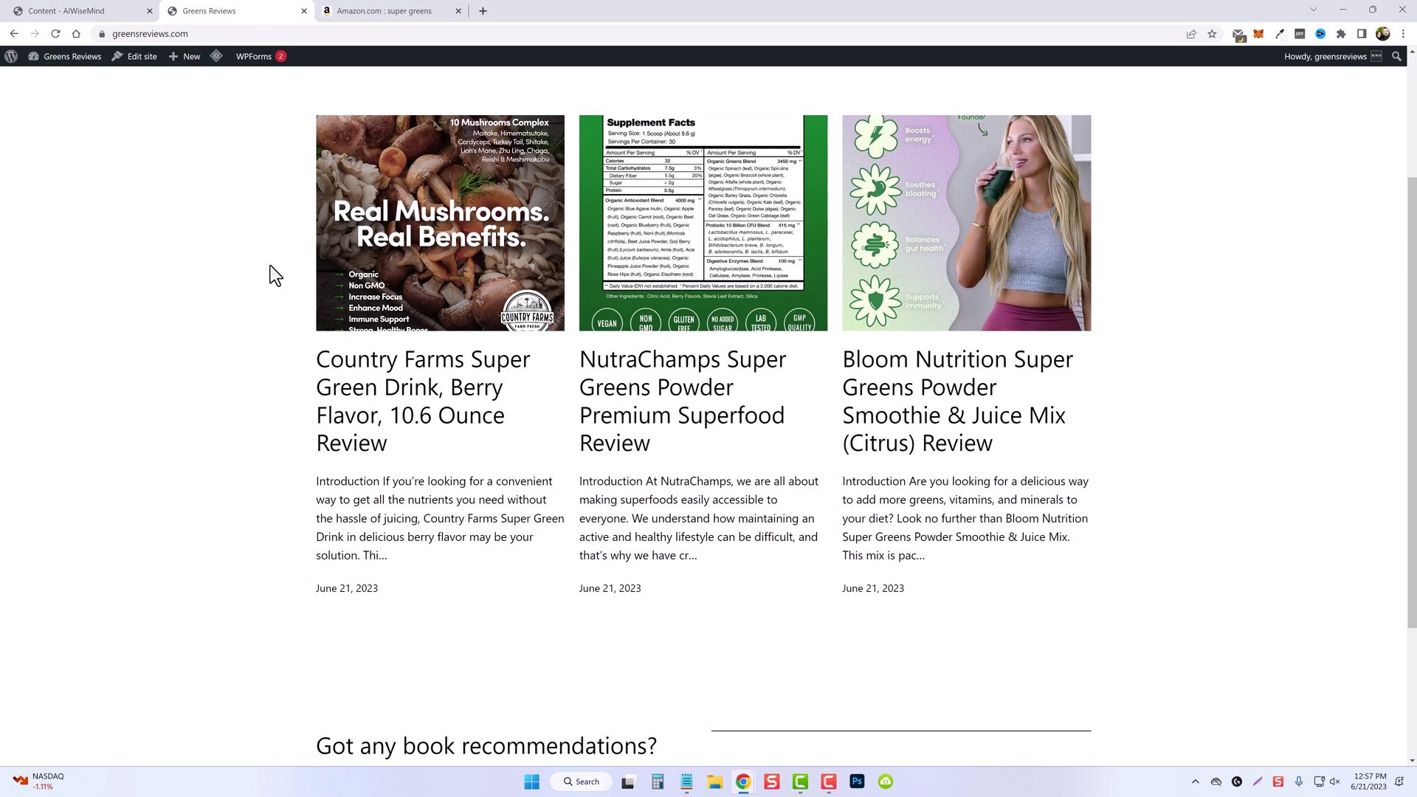
{"action": "key", "text": "ctrl+shift+Tab"}
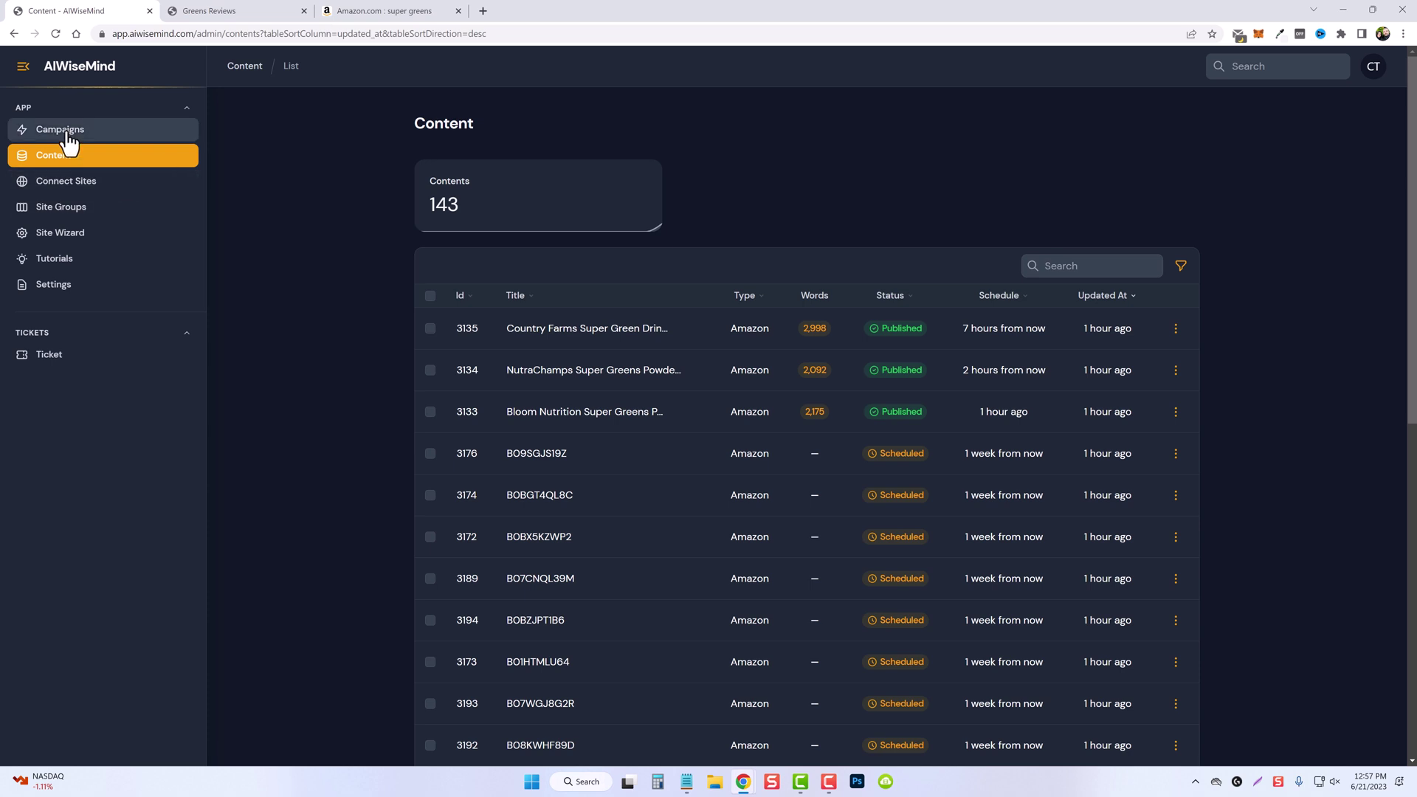
{"action": "left_click", "coordinate": [67, 138]}
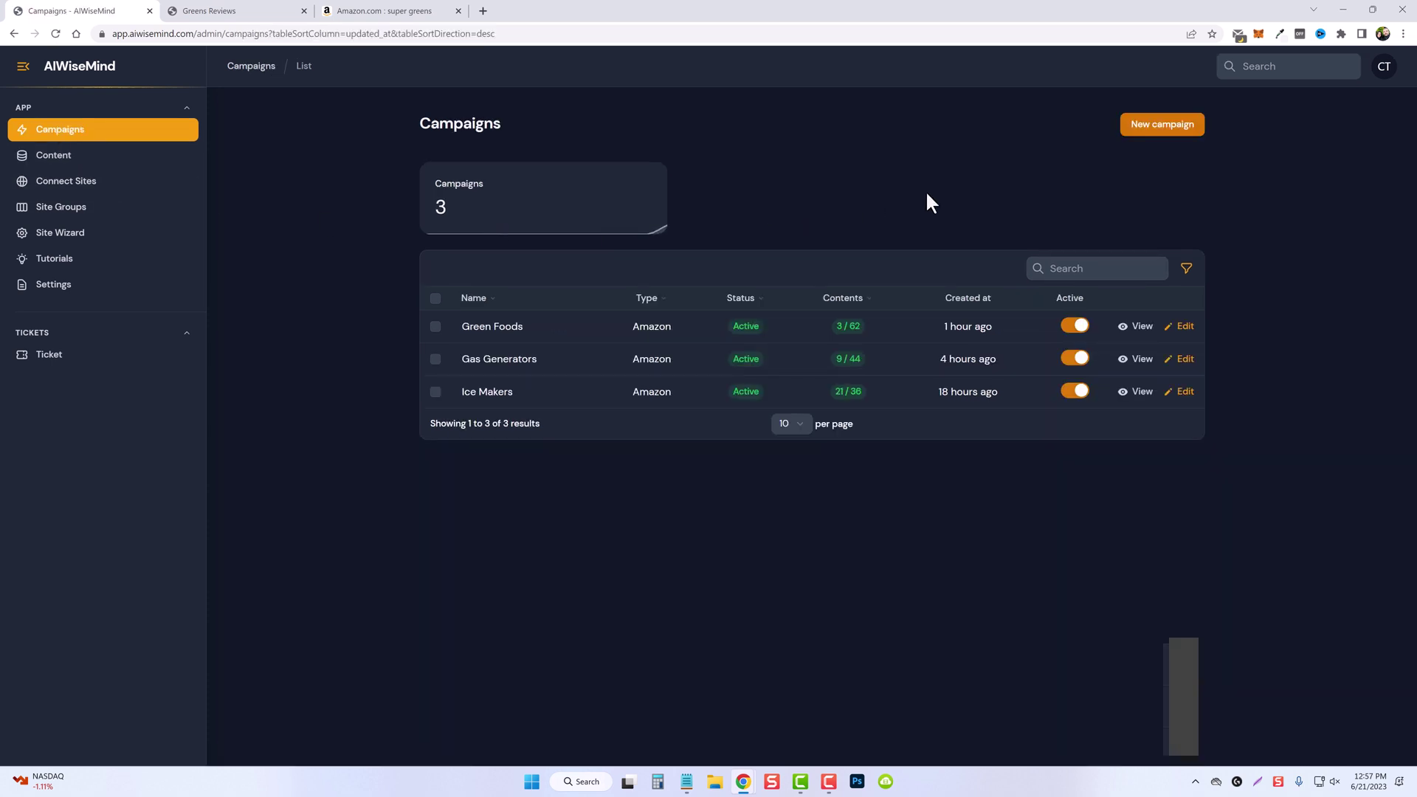
{"action": "left_click", "coordinate": [1164, 130]}
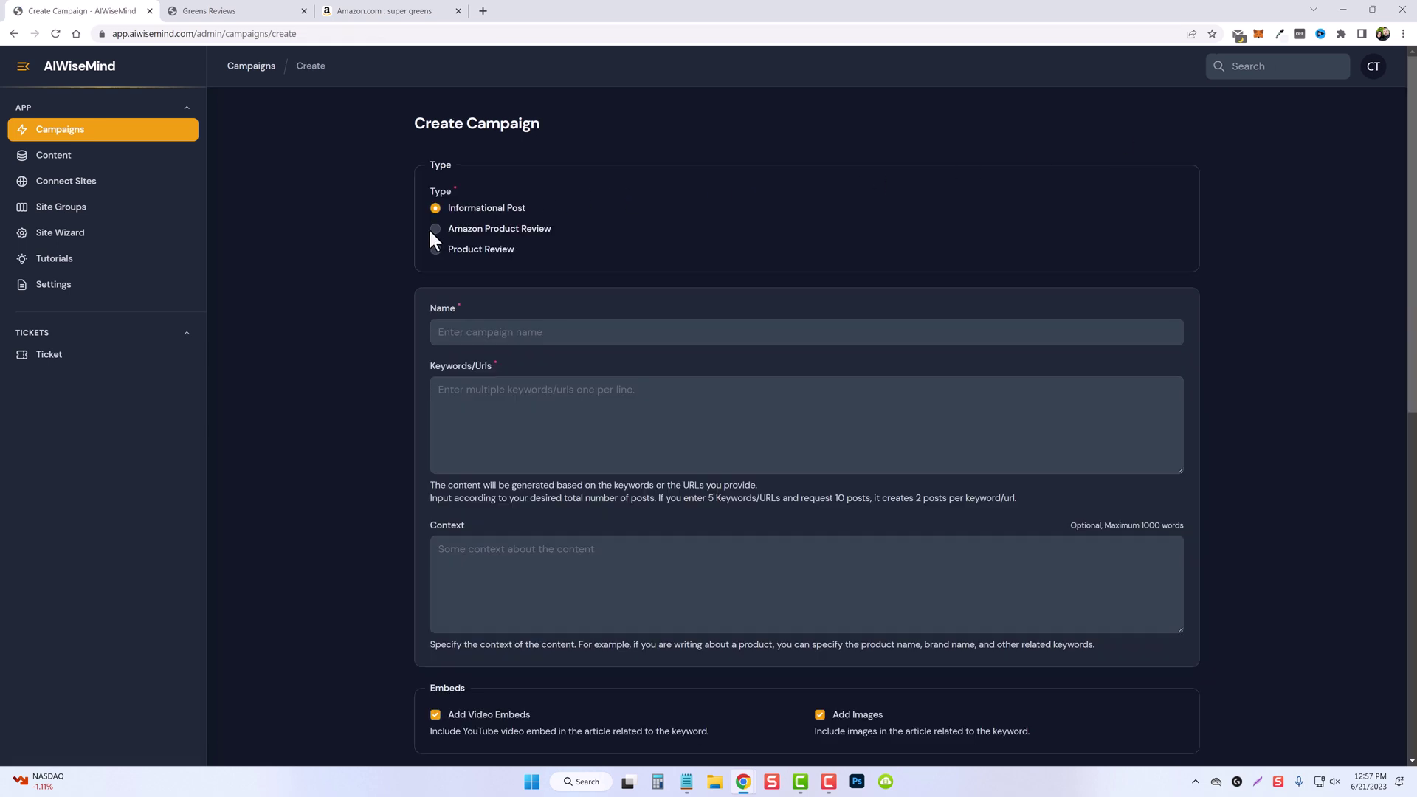
Step: Pick Amazon Product Review, then copy the Amazing Grass Greens Blend URL up to ID B00112ILZM
{"action": "left_click", "coordinate": [437, 229]}
{"action": "left_click", "coordinate": [384, 12]}
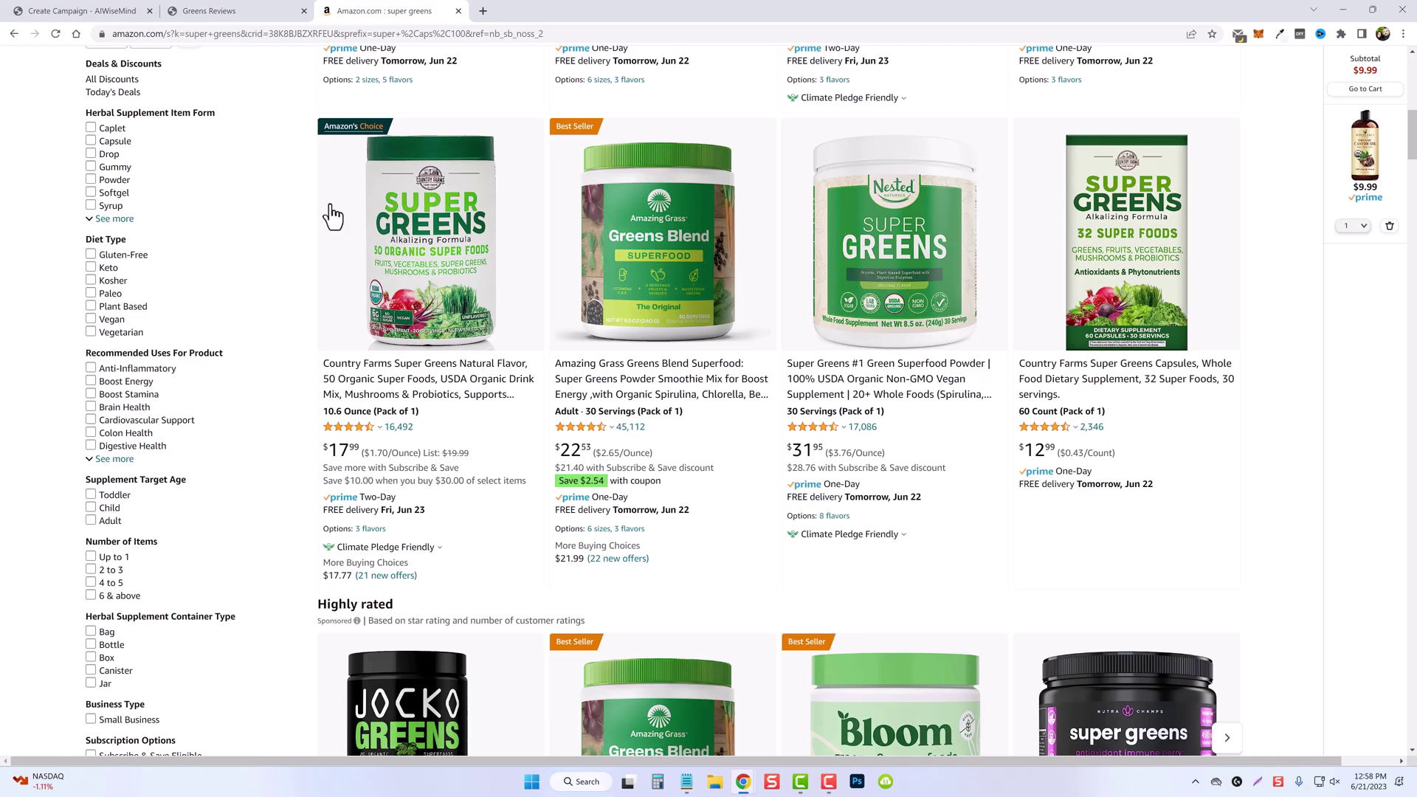
{"action": "scroll", "coordinate": [495, 500], "scroll_direction": "down", "scroll_amount": 3}
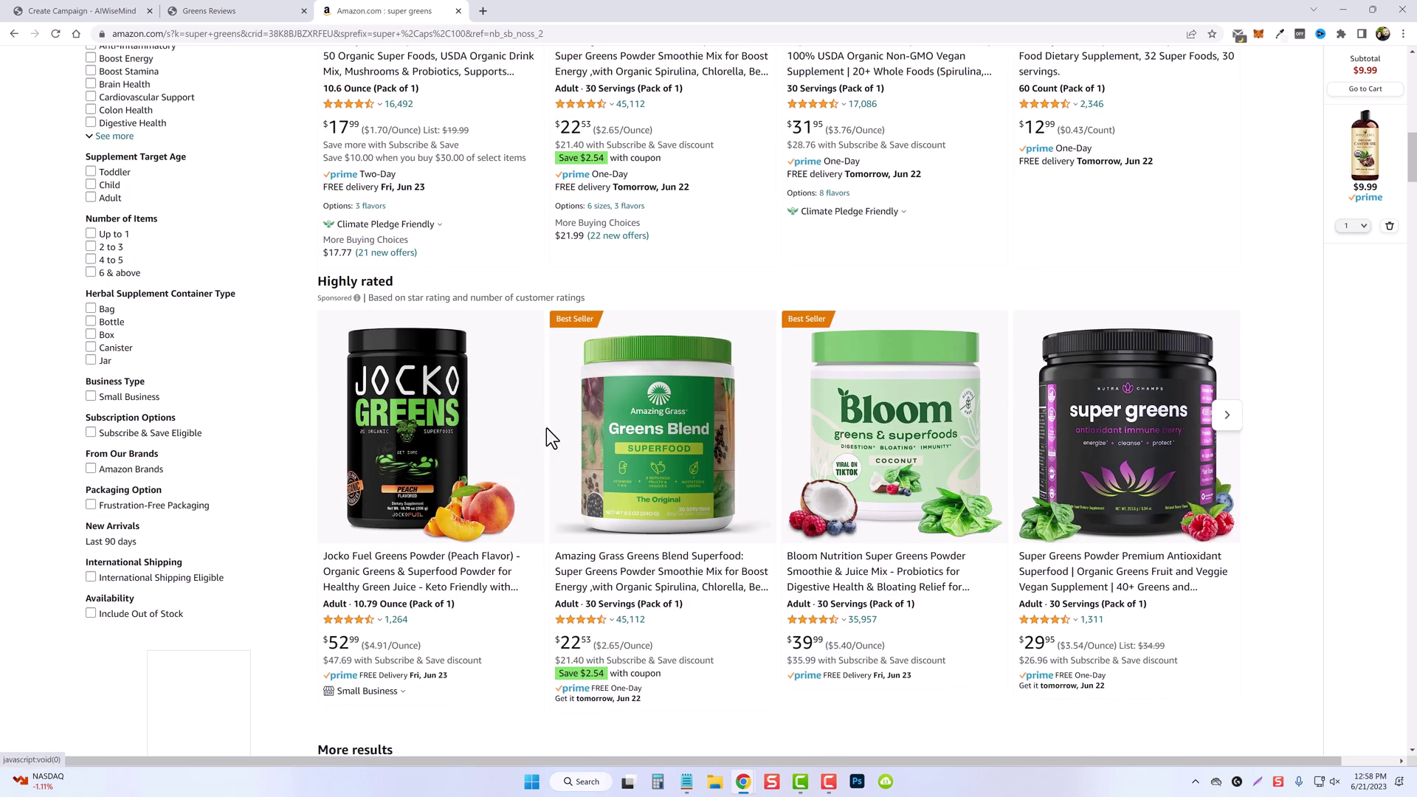
{"action": "left_click", "coordinate": [657, 430]}
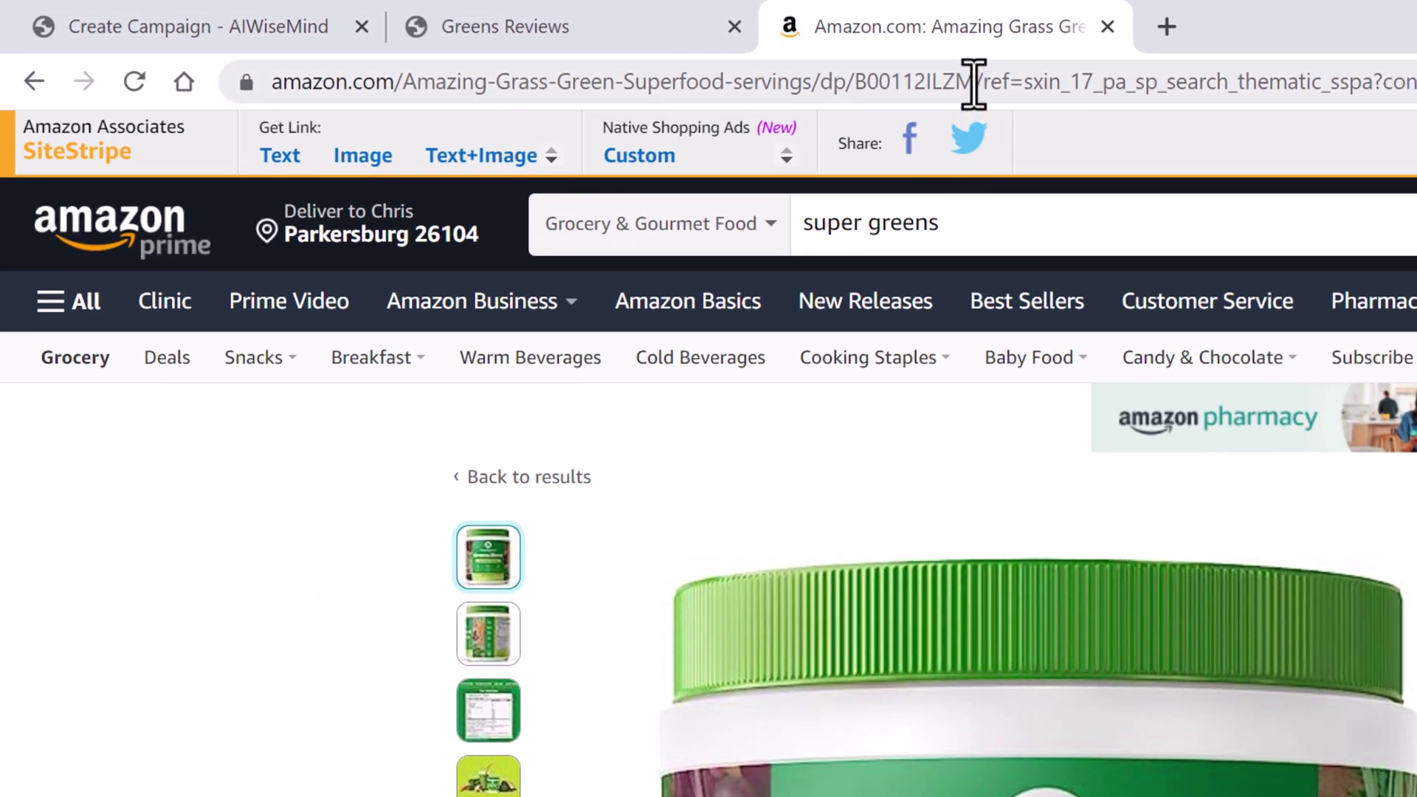
{"action": "left_click_drag", "start_coordinate": [975, 81], "coordinate": [201, 92]}
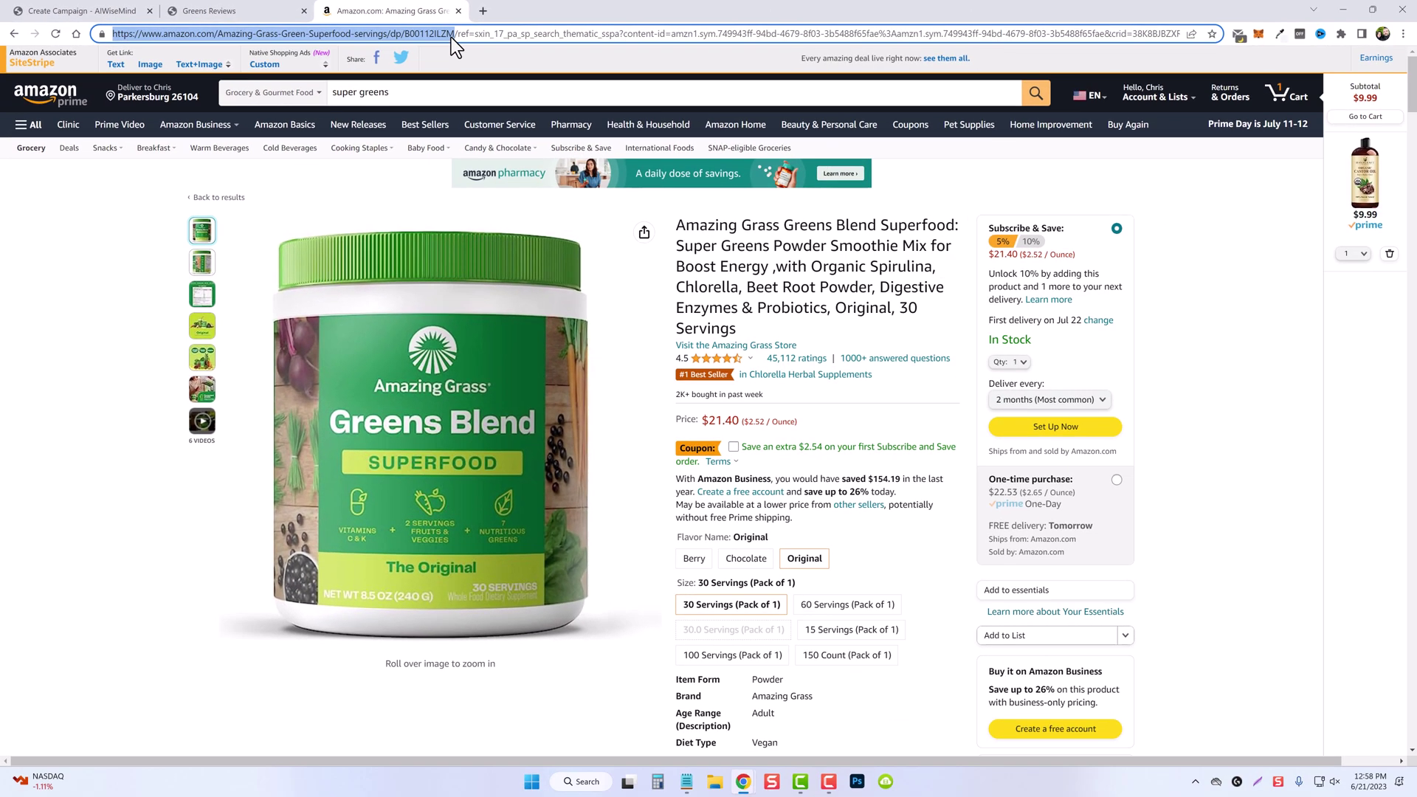
{"action": "right_click", "coordinate": [450, 37]}
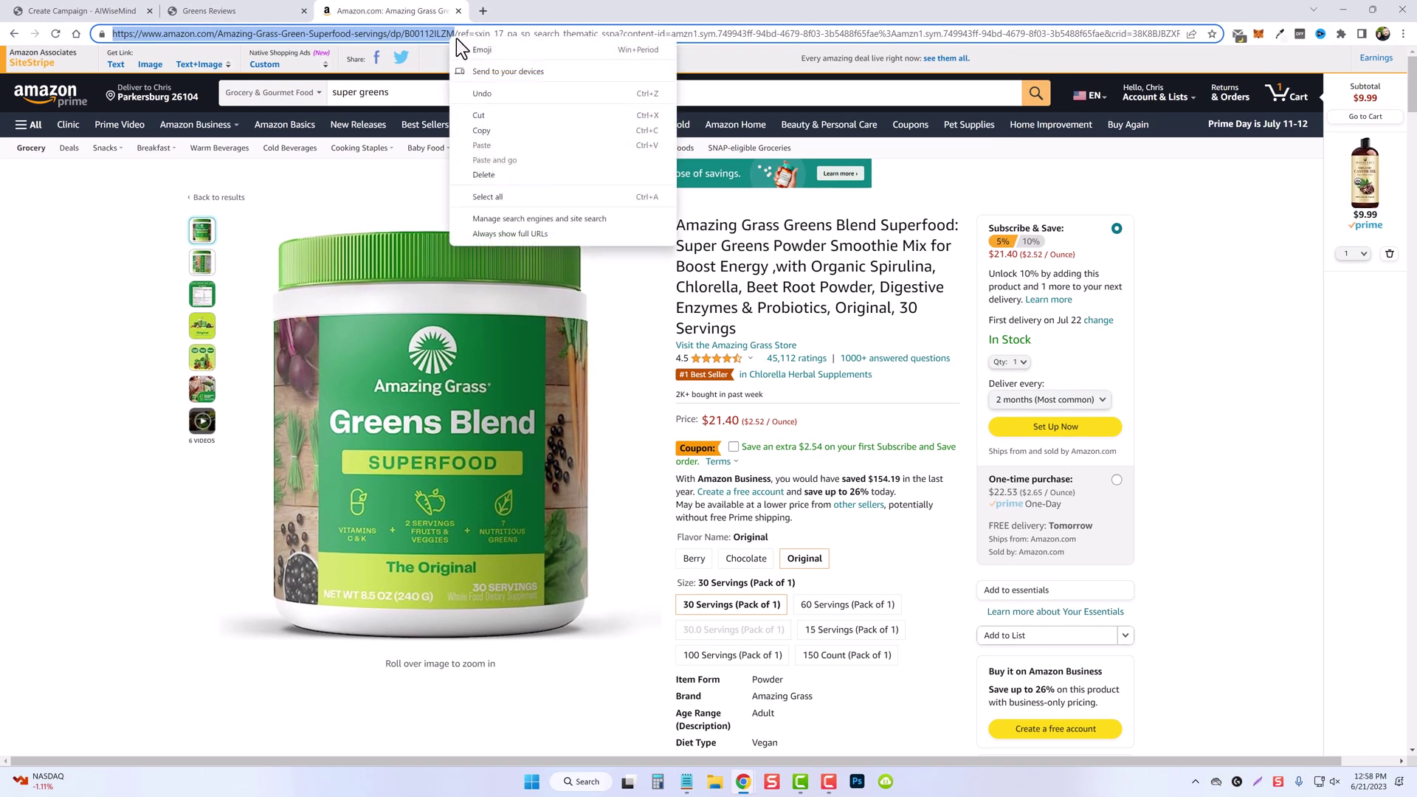
{"action": "left_click", "coordinate": [499, 128]}
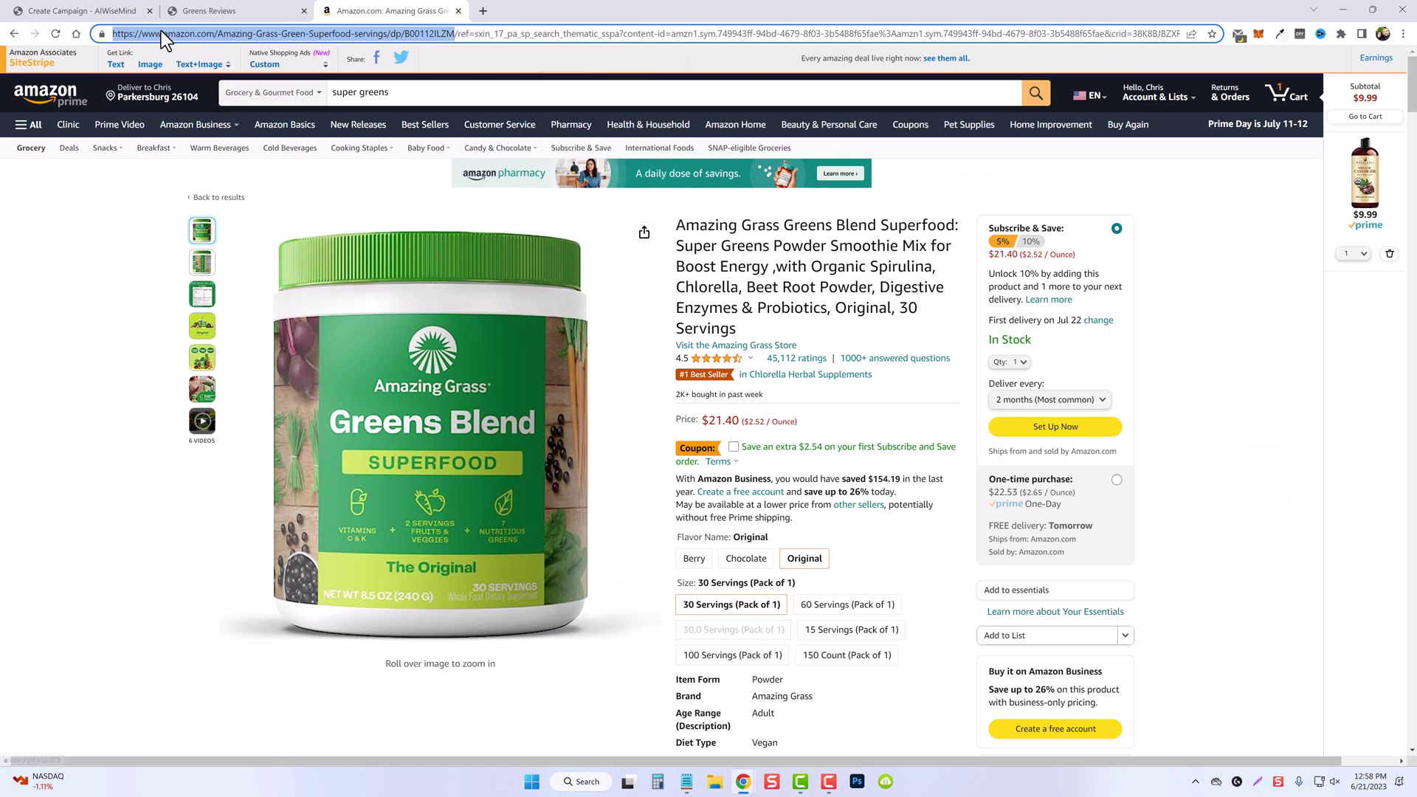
Step: Paste the Amazing Grass product URL into Keywords/Urls and review the rest of the campaign form
{"action": "left_click", "coordinate": [81, 11]}
{"action": "left_click", "coordinate": [484, 399]}
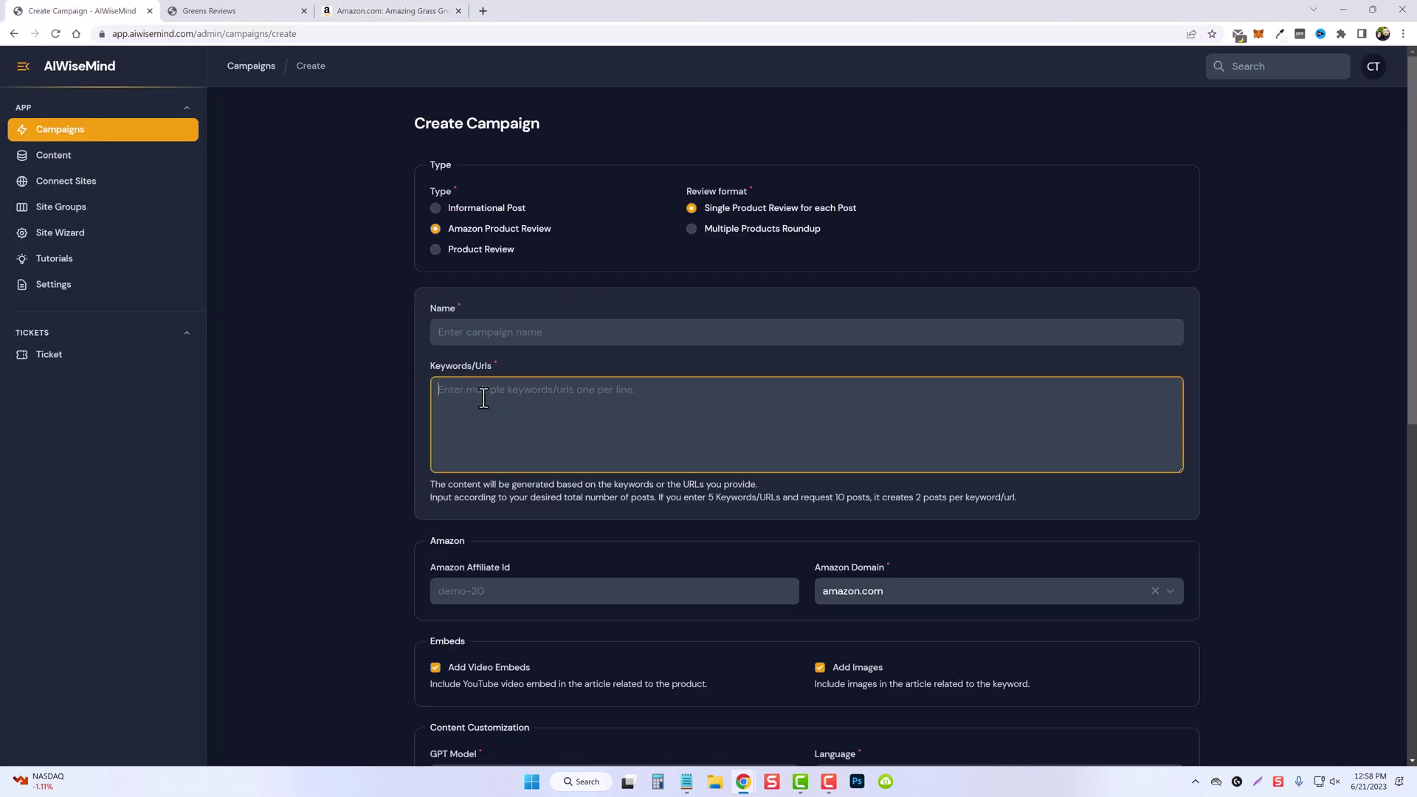
{"action": "right_click", "coordinate": [484, 399]}
{"action": "left_click", "coordinate": [539, 498]}
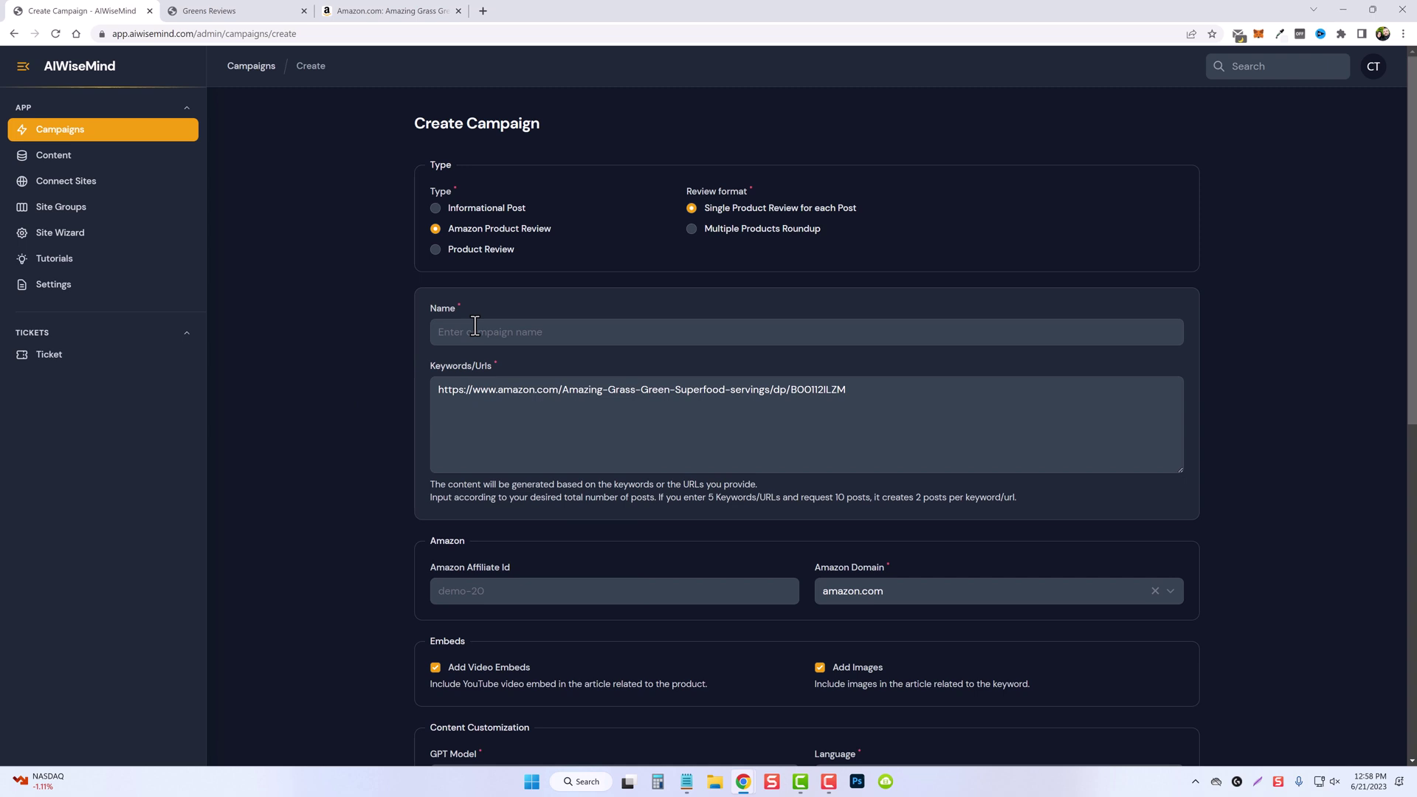
{"action": "scroll", "coordinate": [354, 443], "scroll_direction": "down", "scroll_amount": 5}
{"action": "scroll", "coordinate": [413, 406], "scroll_direction": "down", "scroll_amount": 1}
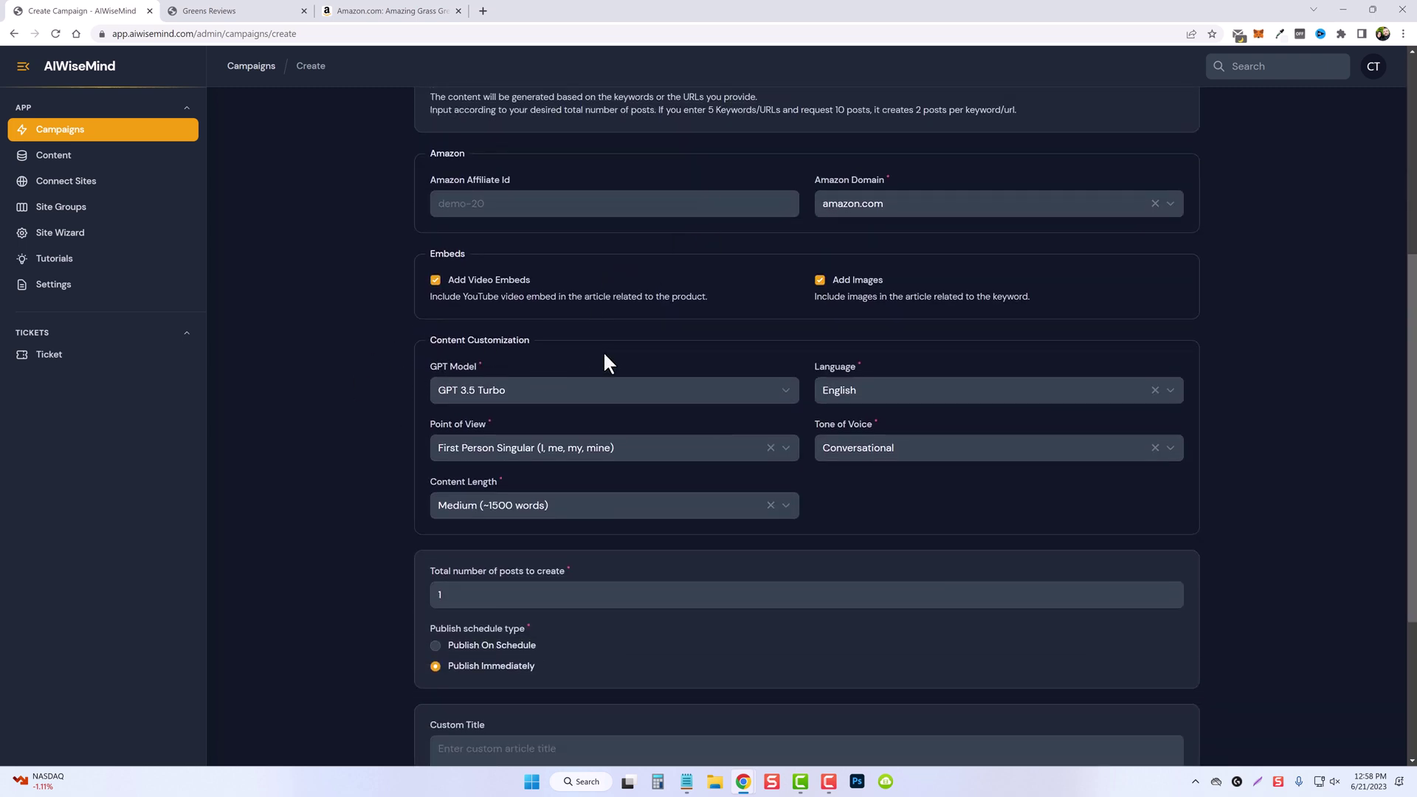
{"action": "scroll", "coordinate": [443, 381], "scroll_direction": "down", "scroll_amount": 3}
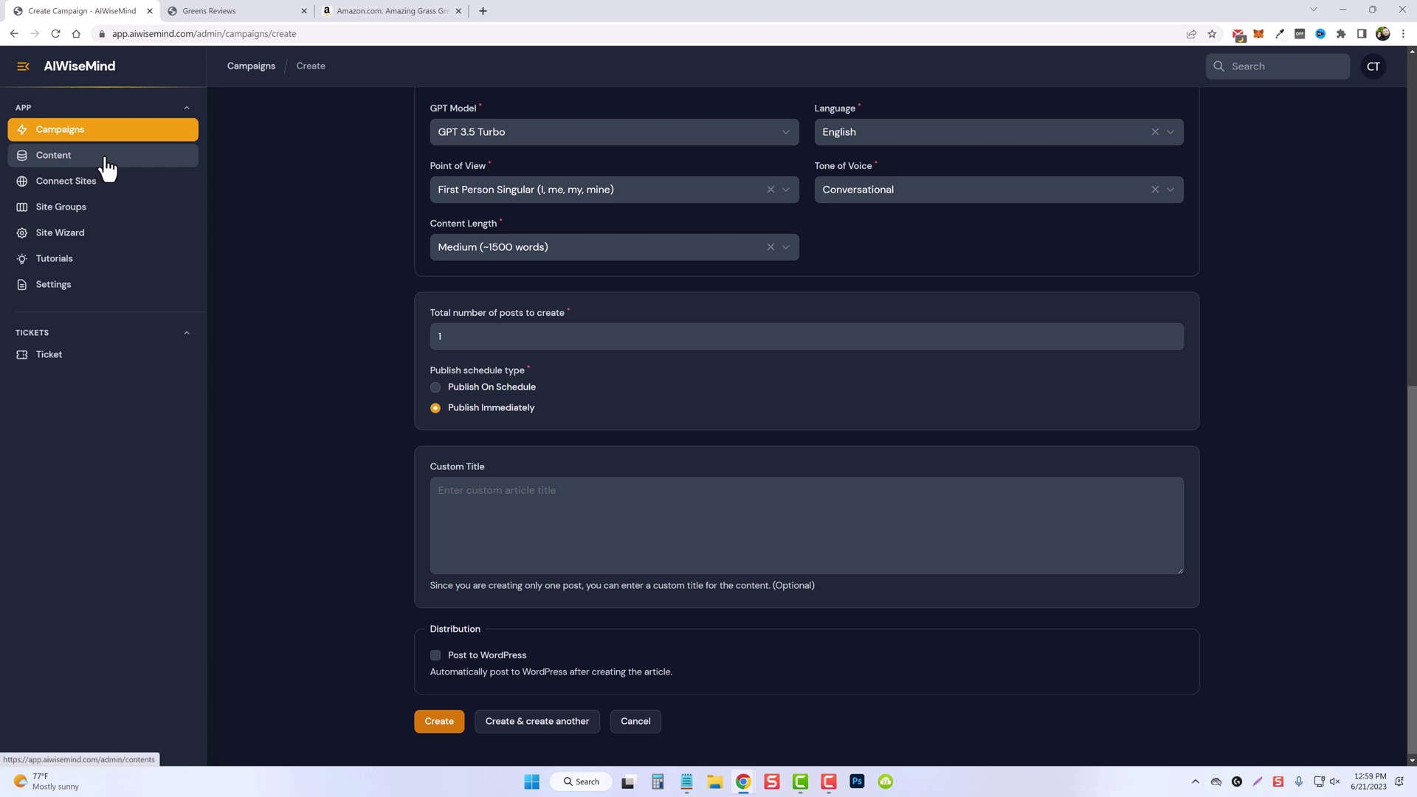
{"action": "scroll", "coordinate": [287, 491], "scroll_direction": "down", "scroll_amount": 1}
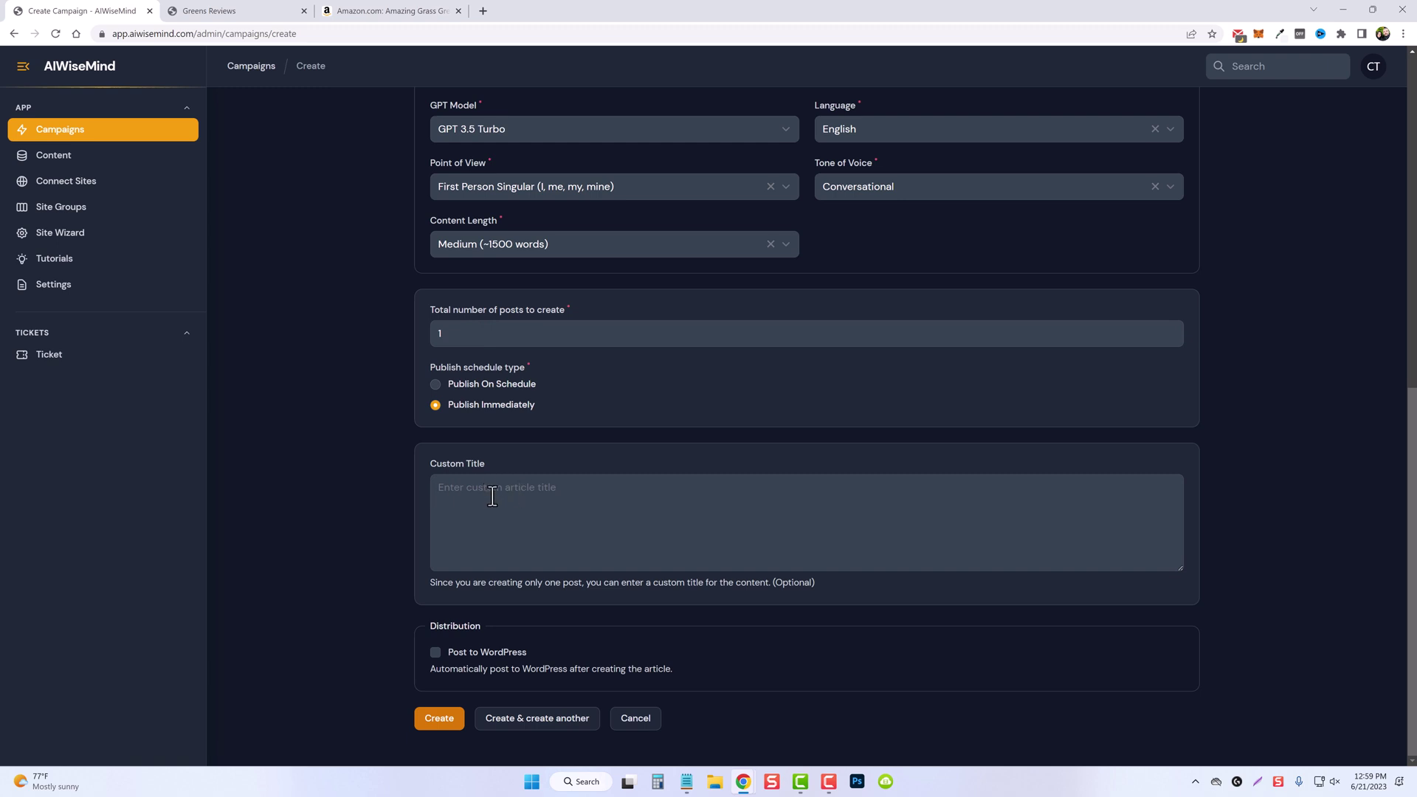
Step: Switch the review format to Multiple Products Roundup and clear the Keywords/Urls field
{"action": "left_click", "coordinate": [445, 720]}
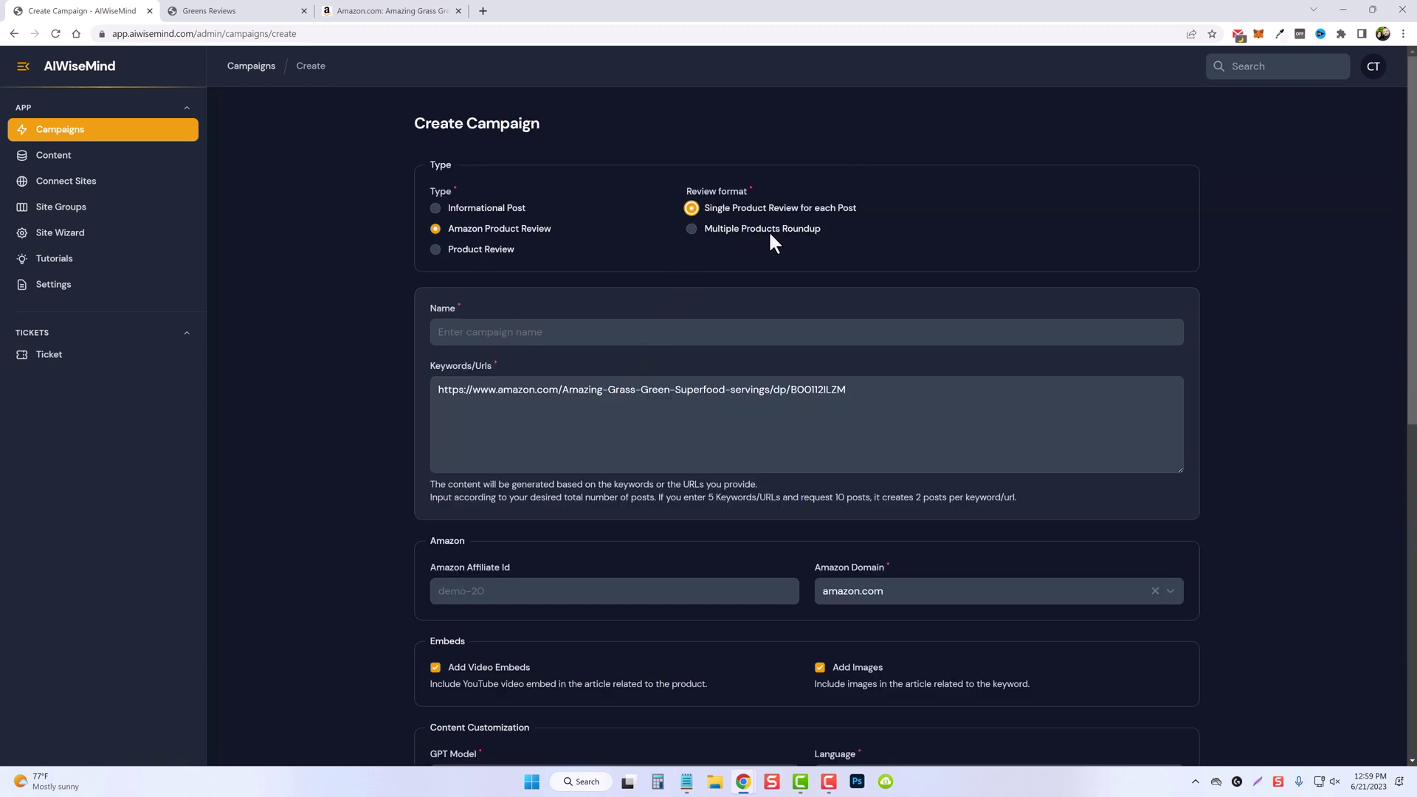
{"action": "left_click", "coordinate": [692, 229]}
{"action": "left_click_drag", "start_coordinate": [856, 389], "coordinate": [418, 389]}
{"action": "key", "text": "BackSpace"}
{"action": "key", "text": "ctrl+3"}
{"action": "key", "text": "alt+Left"}
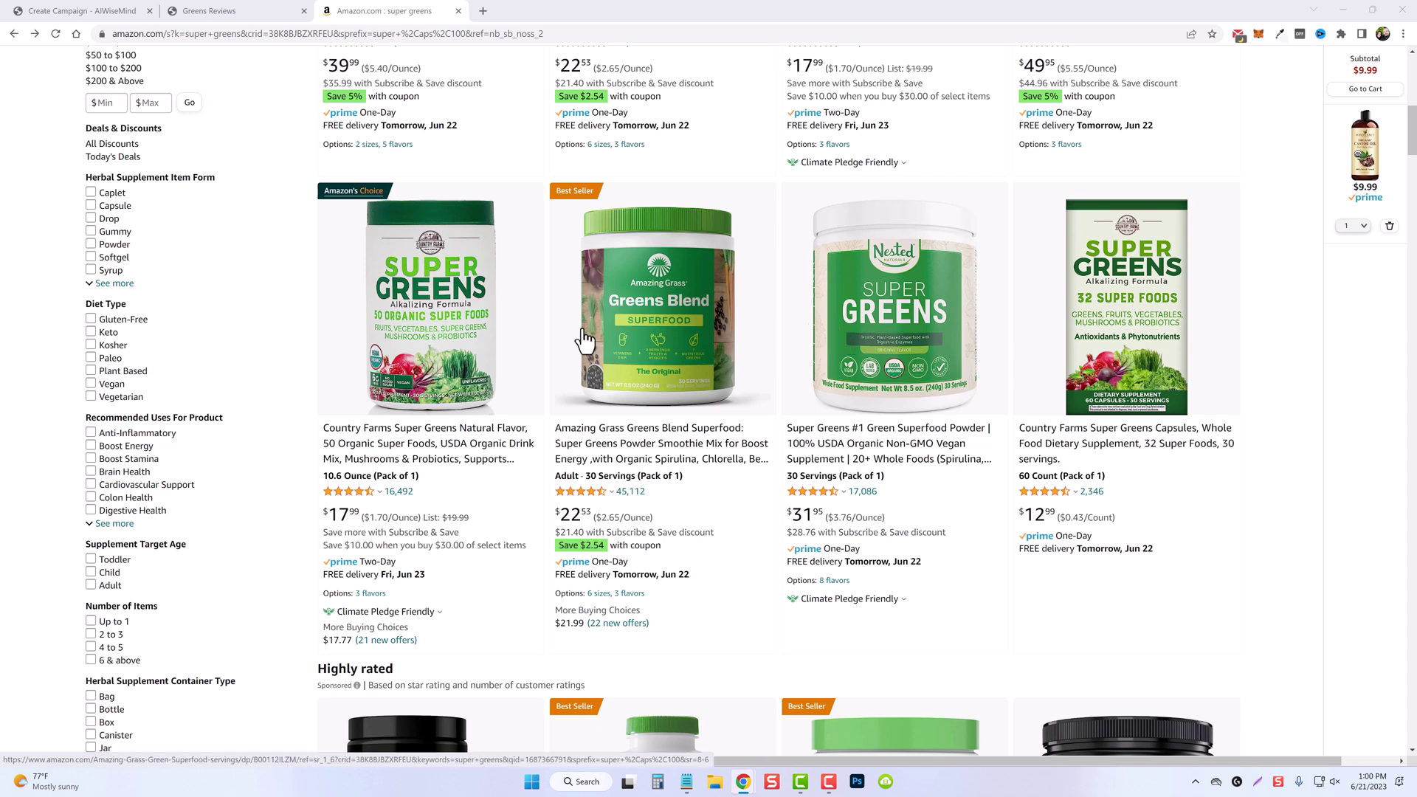
Step: Open the Country Farms, Amazing Grass and Super Greens #1 pages in new tabs; select Country Farms' URL
{"action": "middle_click", "coordinate": [440, 317]}
{"action": "middle_click", "coordinate": [654, 318]}
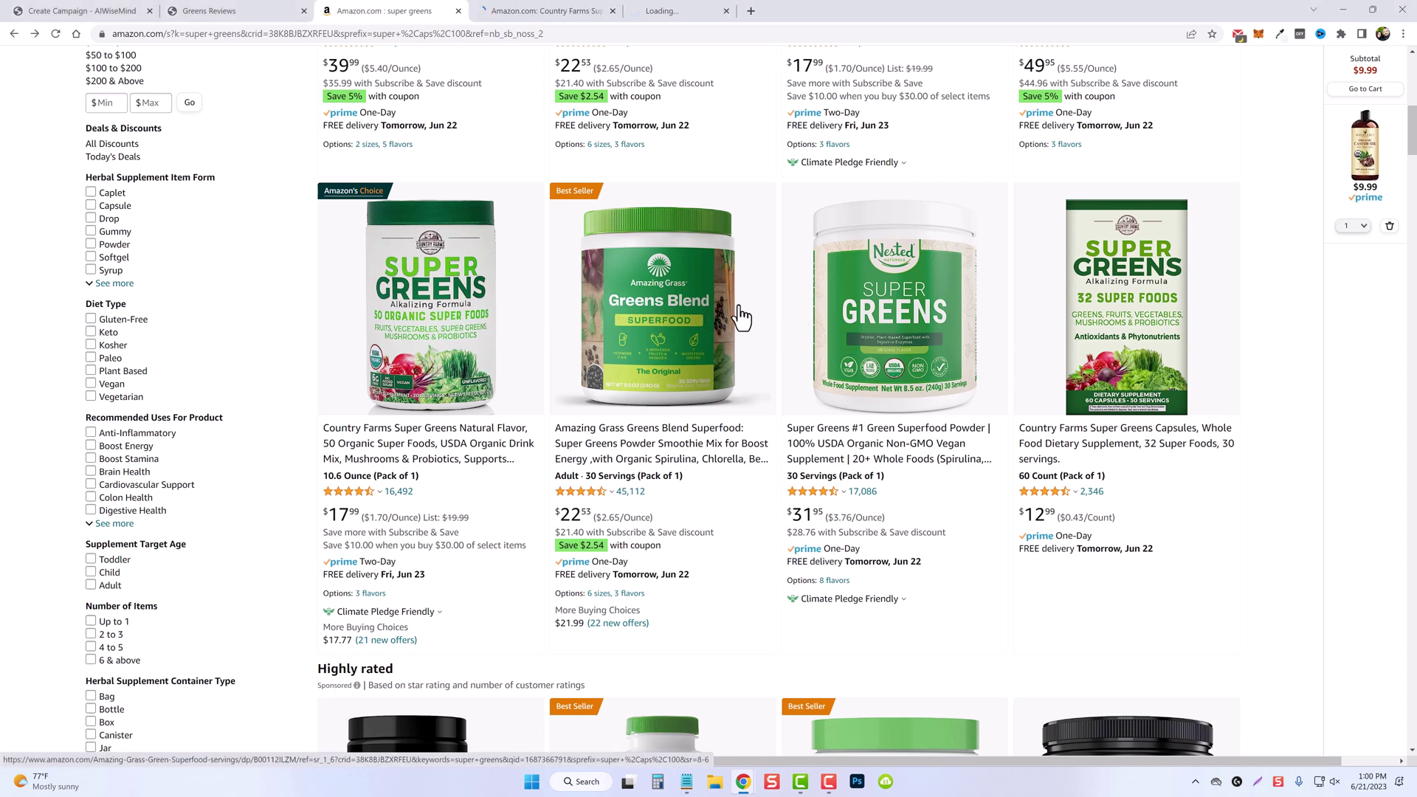
{"action": "middle_click", "coordinate": [893, 321]}
{"action": "key", "text": "ctrl+Tab"}
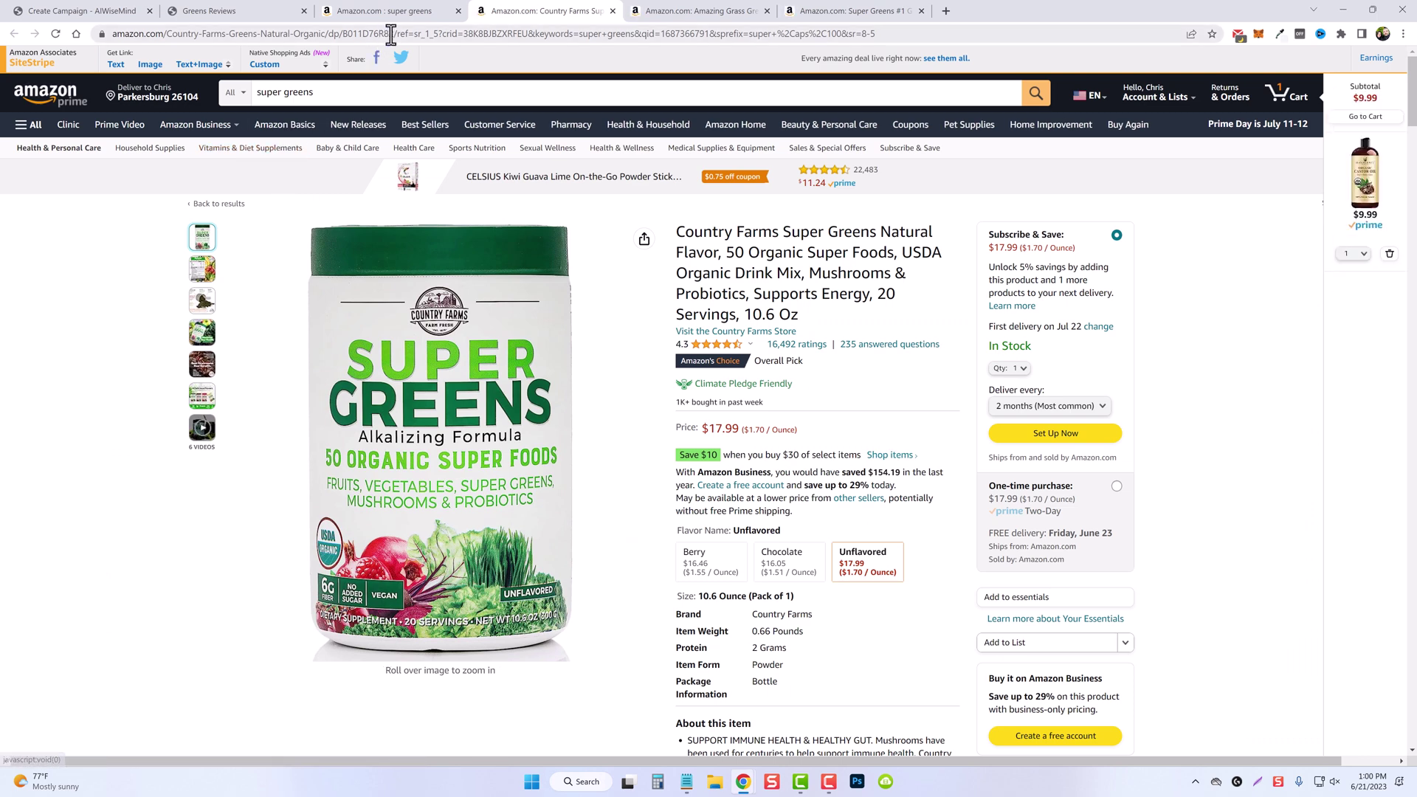
{"action": "left_click", "coordinate": [393, 34]}
{"action": "left_click_drag", "start_coordinate": [393, 34], "coordinate": [81, 34]}
{"action": "key", "text": "ctrl+c"}
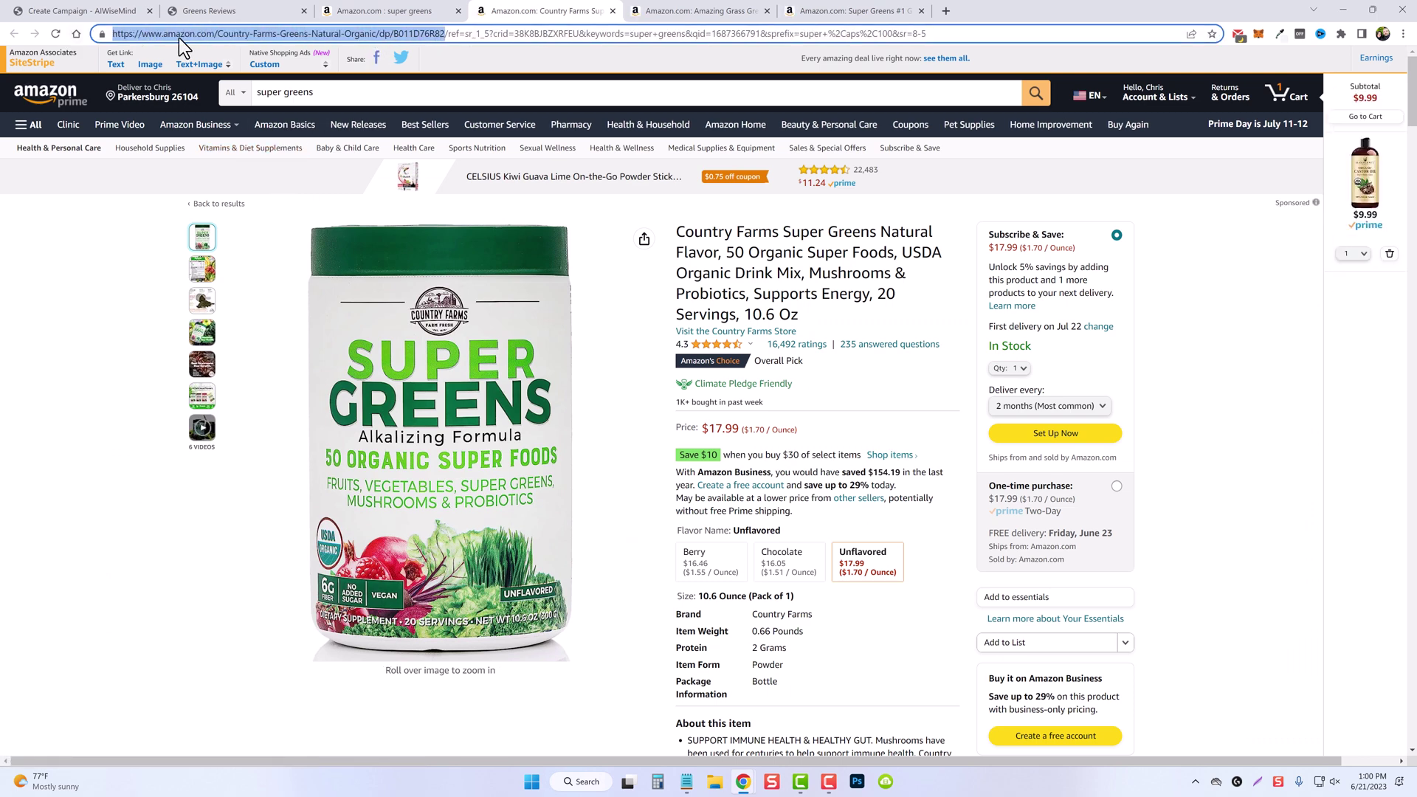
Step: Paste the three product URLs into Keywords/Urls and enter affiliate ID 10858-20
{"action": "left_click", "coordinate": [70, 10]}
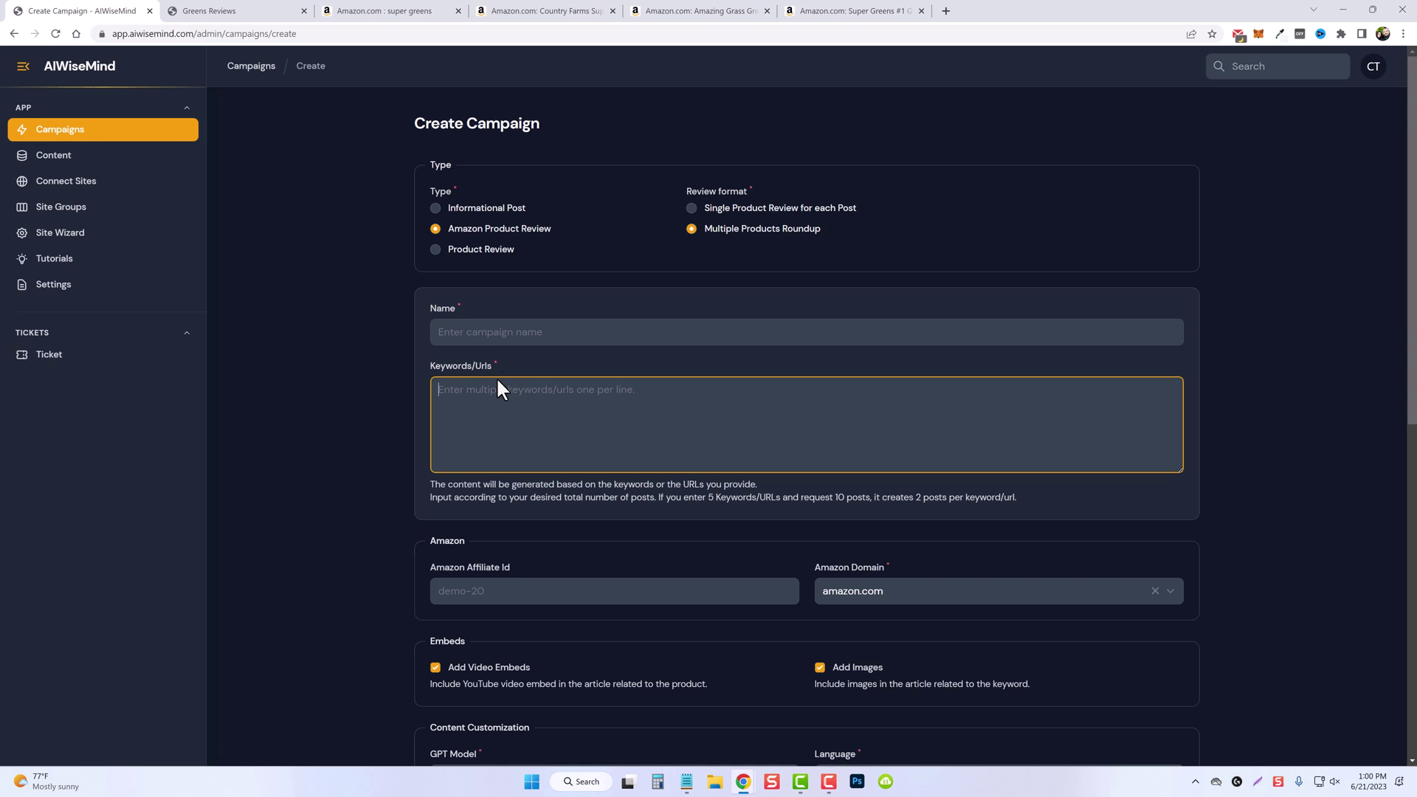
{"action": "key", "text": "ctrl+v"}
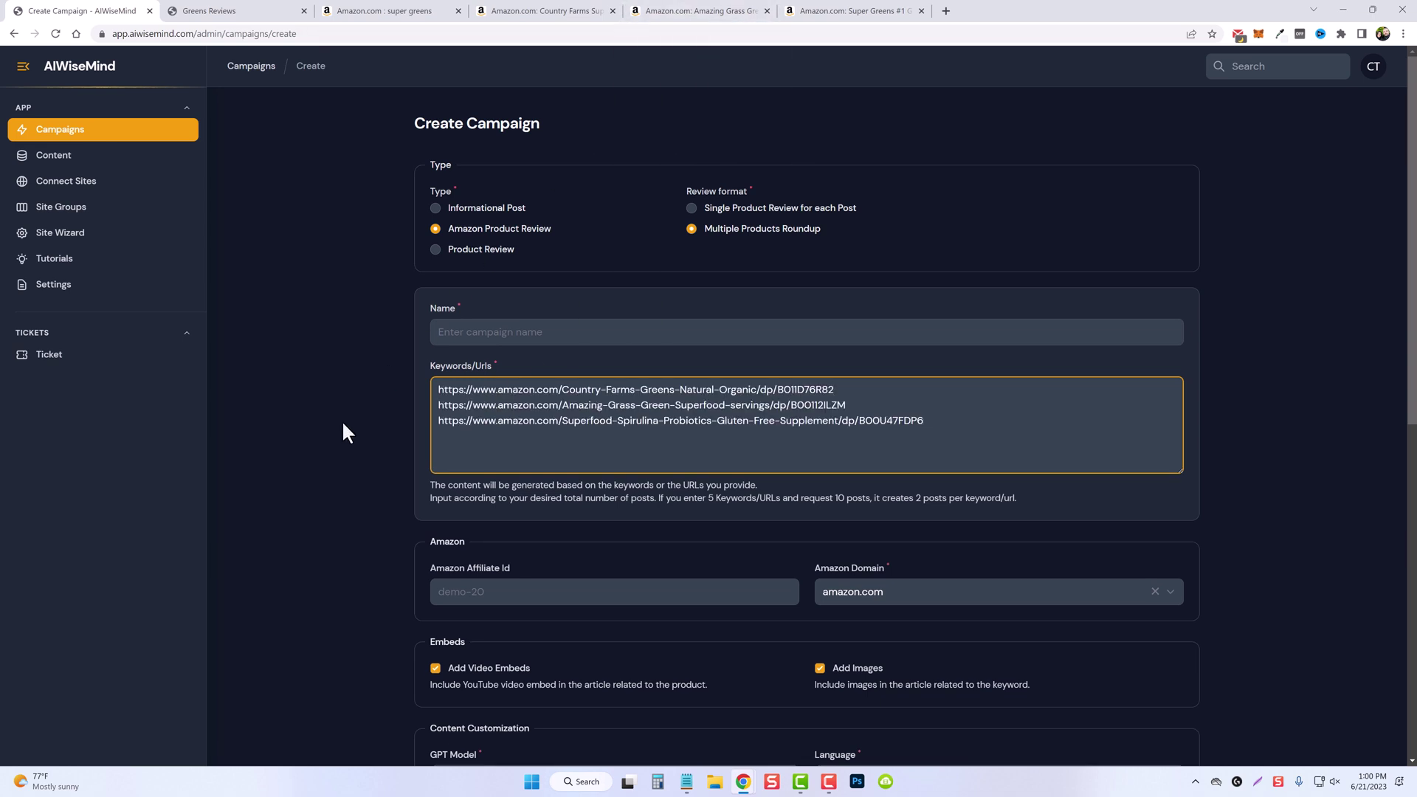
{"action": "scroll", "coordinate": [335, 494], "scroll_direction": "down", "scroll_amount": 3}
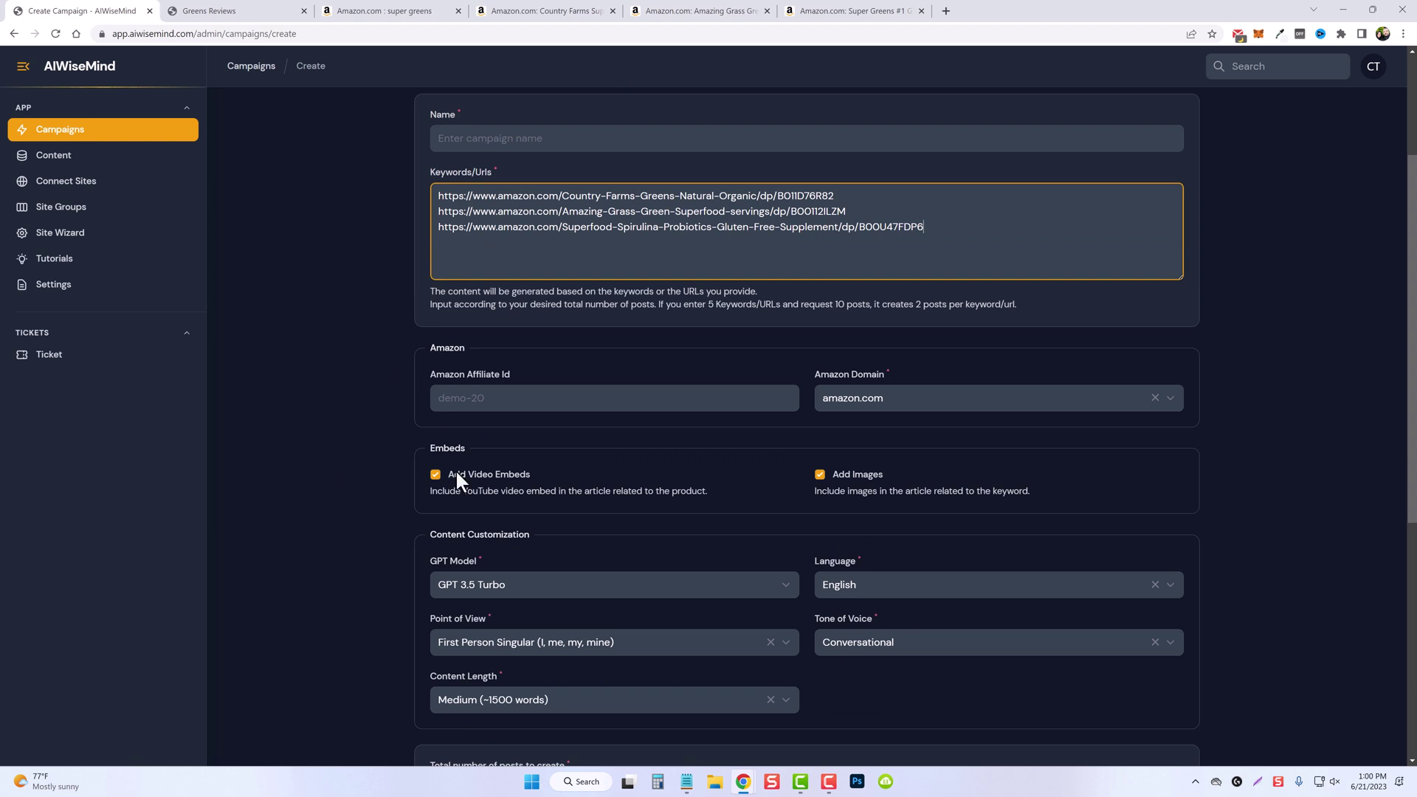
{"action": "left_click", "coordinate": [529, 403]}
{"action": "type", "text": "10858-20"}
{"action": "scroll", "coordinate": [480, 442], "scroll_direction": "down", "scroll_amount": 4}
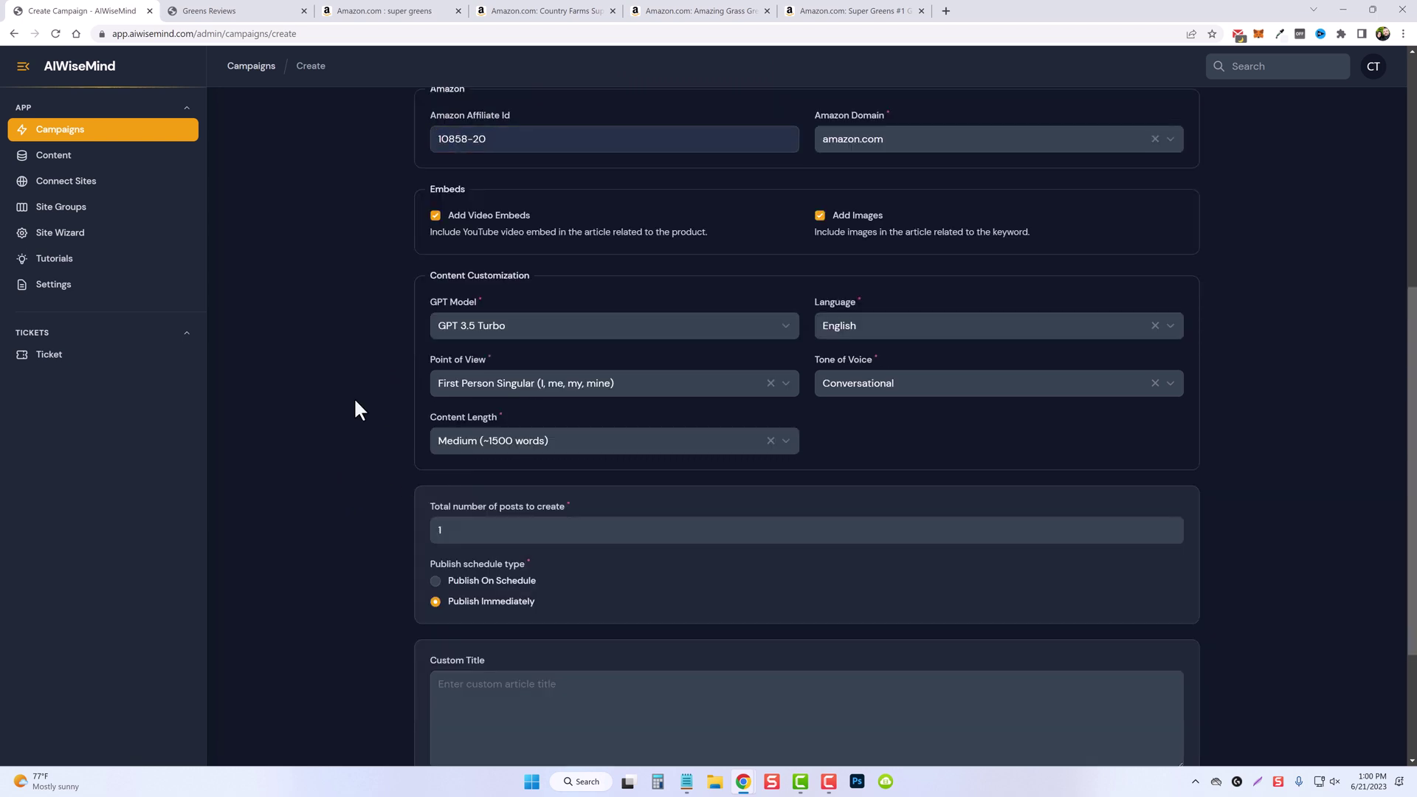
Step: Set Point of View to First Person Plural and Tone of Voice to Friendly
{"action": "left_click", "coordinate": [587, 399]}
{"action": "left_click", "coordinate": [564, 467]}
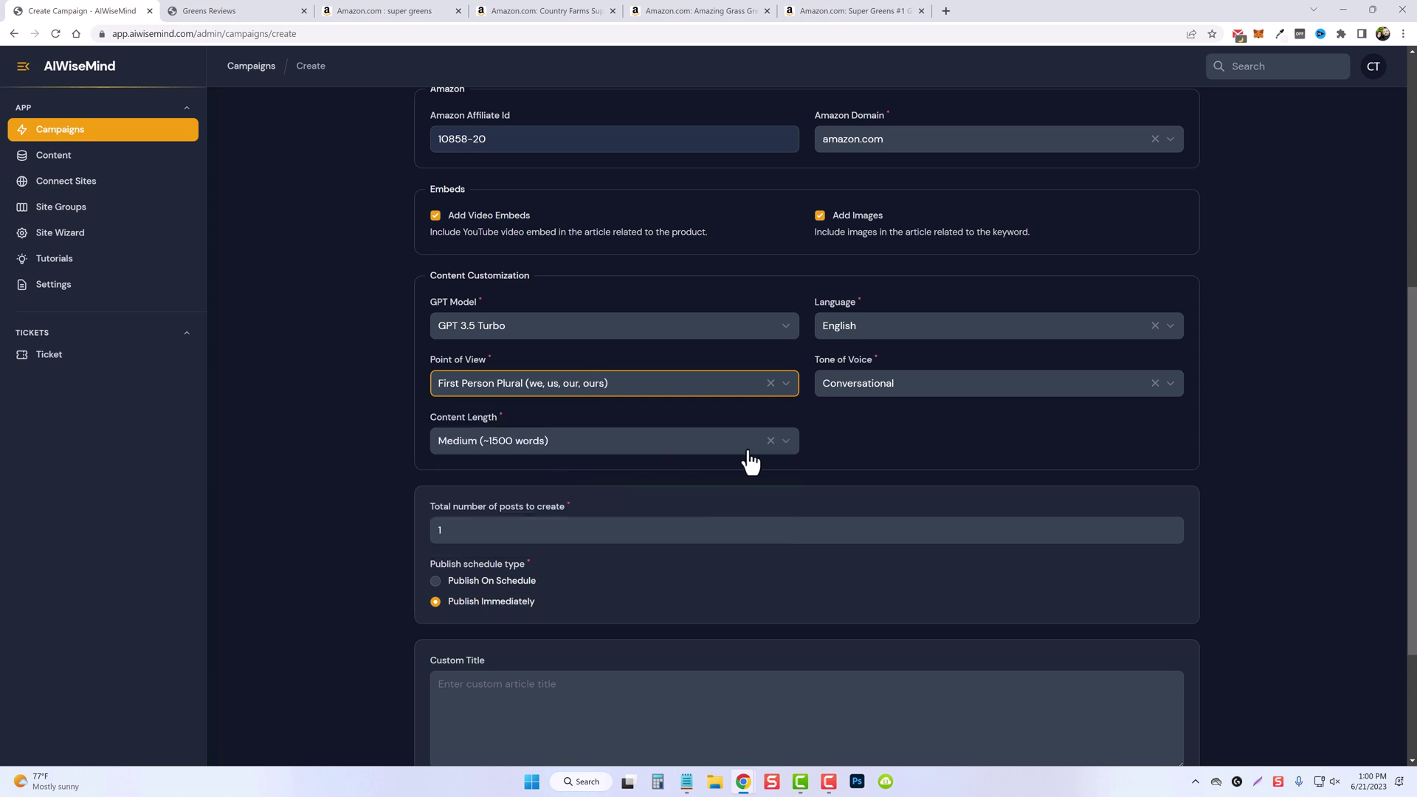
{"action": "left_click", "coordinate": [874, 397]}
{"action": "scroll", "coordinate": [869, 502], "scroll_direction": "down", "scroll_amount": 2}
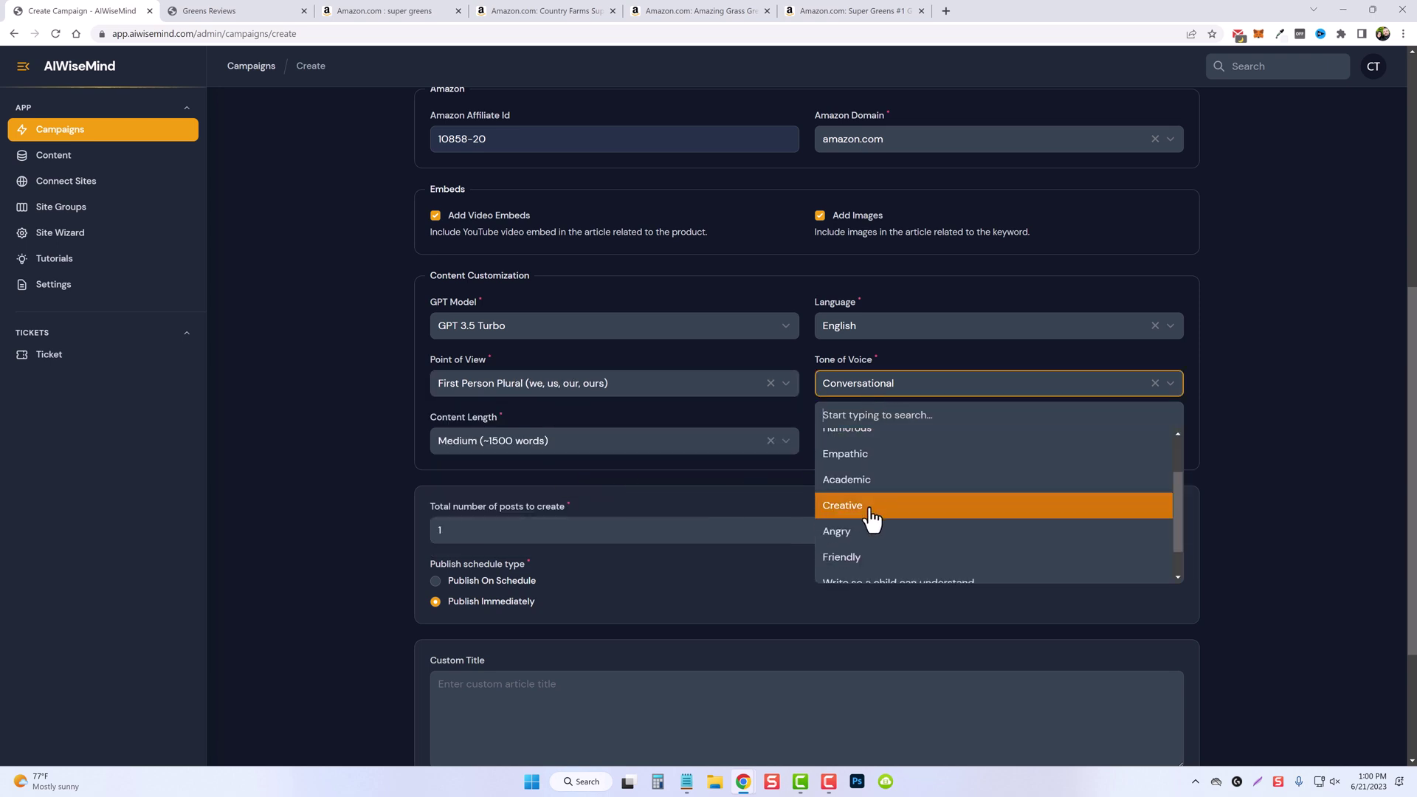
{"action": "left_click", "coordinate": [863, 559]}
{"action": "scroll", "coordinate": [413, 413], "scroll_direction": "down", "scroll_amount": 3}
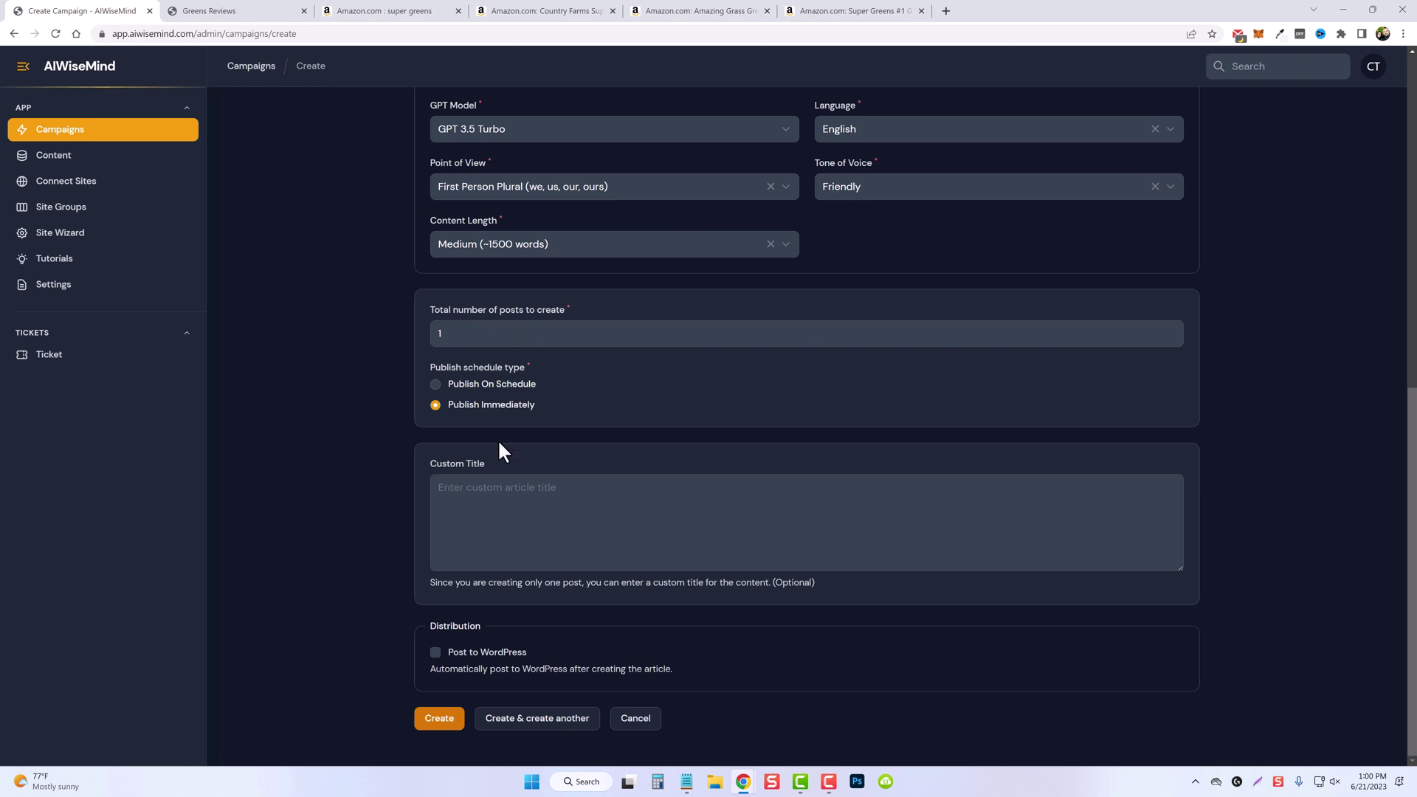
Step: Title it 'Our Top 3 Super Green Foods Reviewed', name it 'Top 3 Super Green Foods', and create it
{"action": "left_click", "coordinate": [500, 493]}
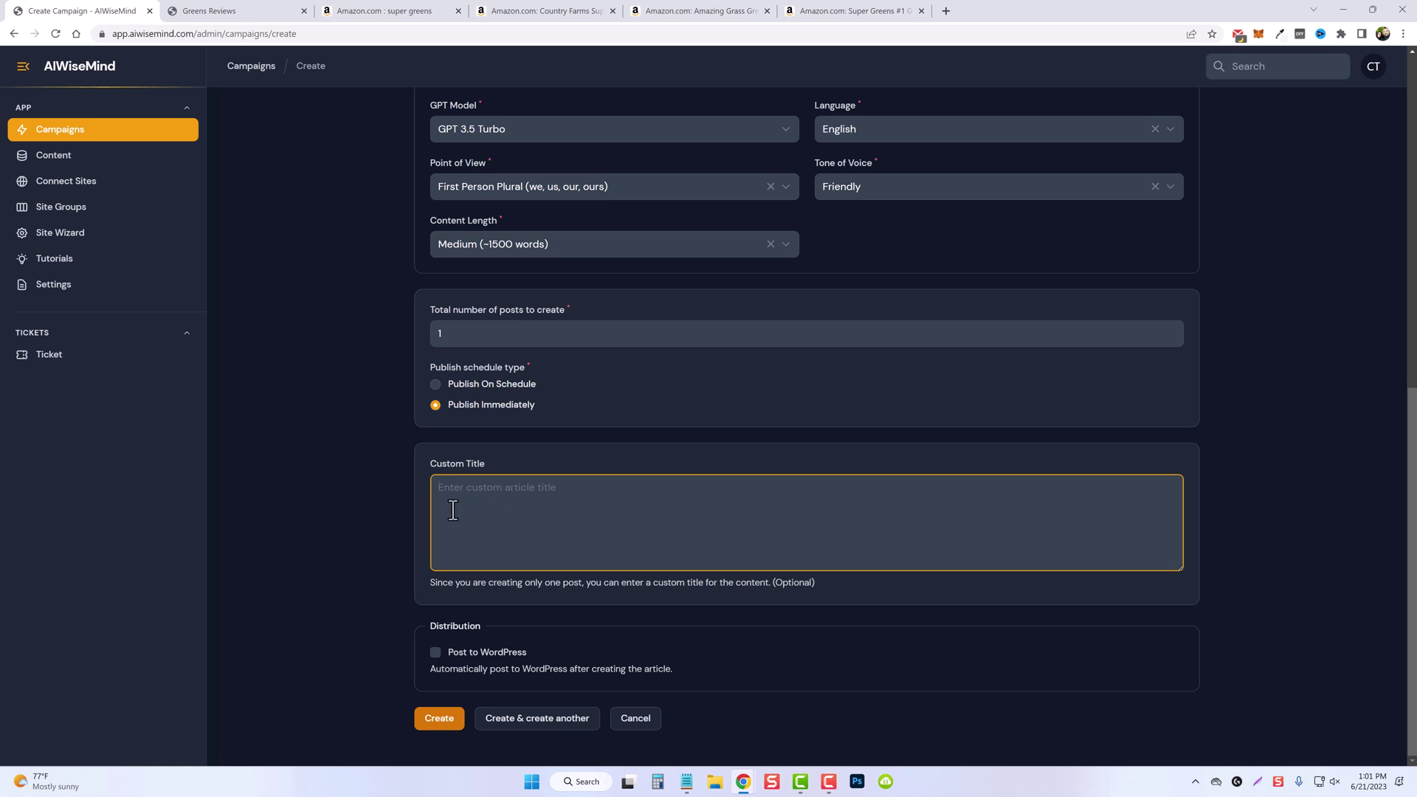
{"action": "type", "text": "Our Top 3 Super Green Foods Reviewed"}
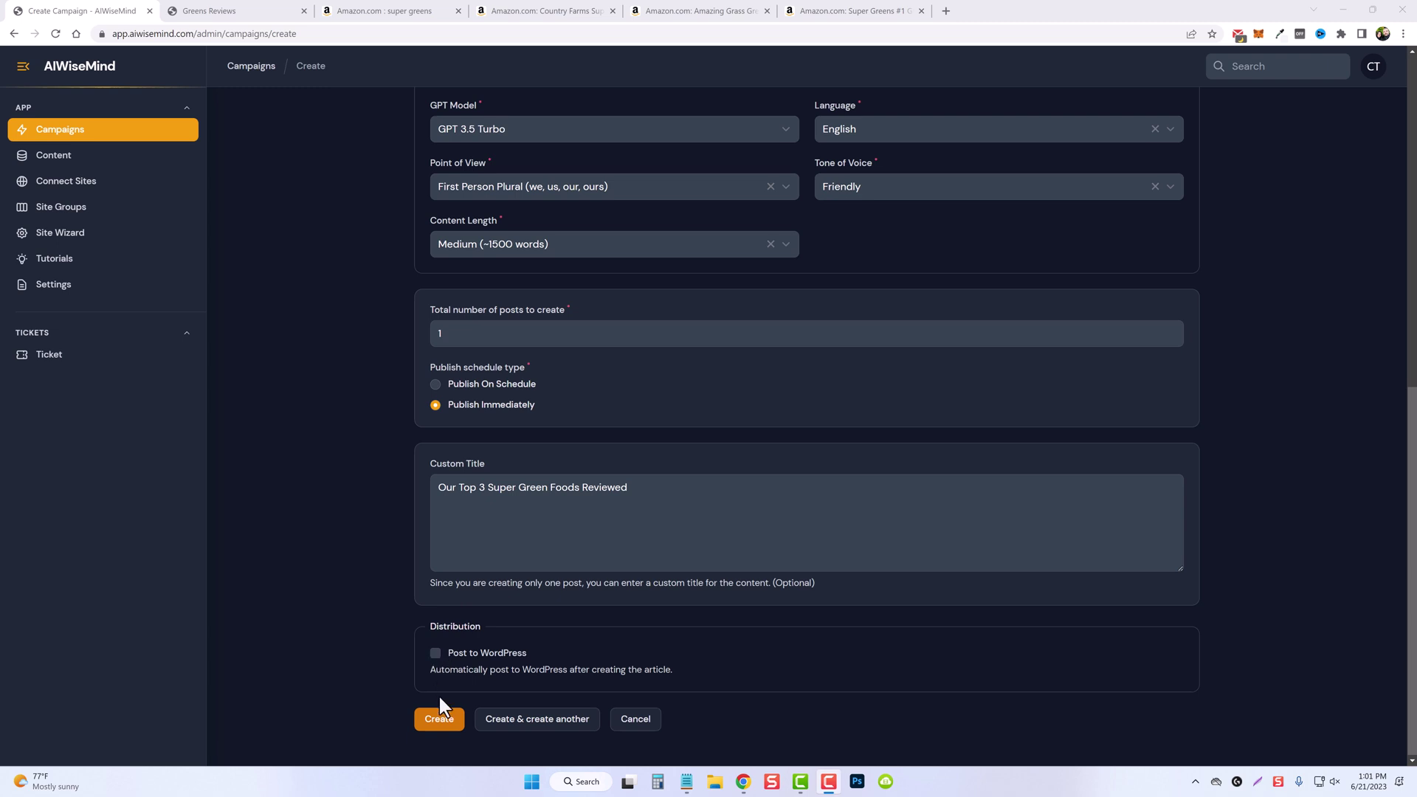
{"action": "left_click", "coordinate": [440, 720]}
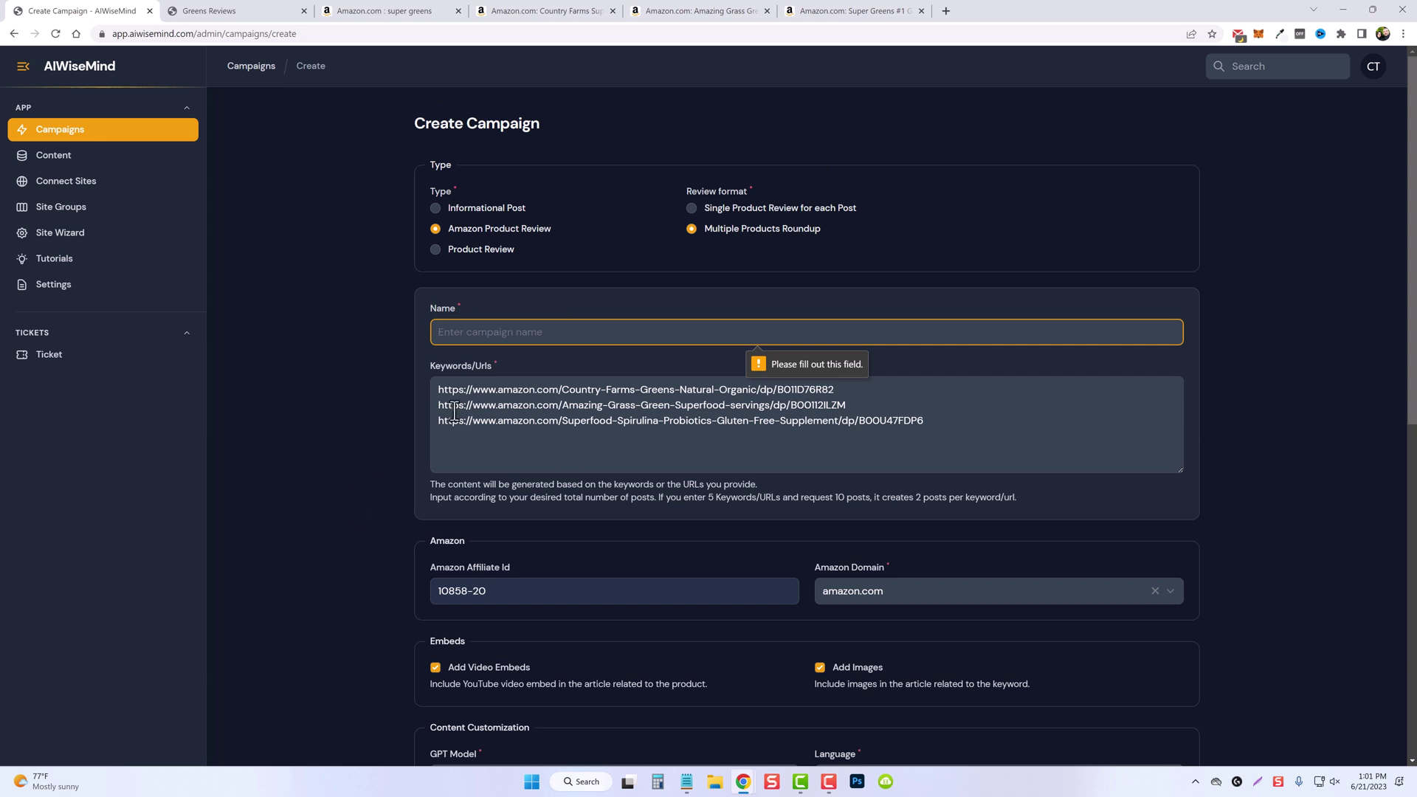
{"action": "type", "text": "Top 3 Super Green Foods"}
{"action": "scroll", "coordinate": [382, 507], "scroll_direction": "down", "scroll_amount": 5}
{"action": "scroll", "coordinate": [370, 525], "scroll_direction": "down", "scroll_amount": 4}
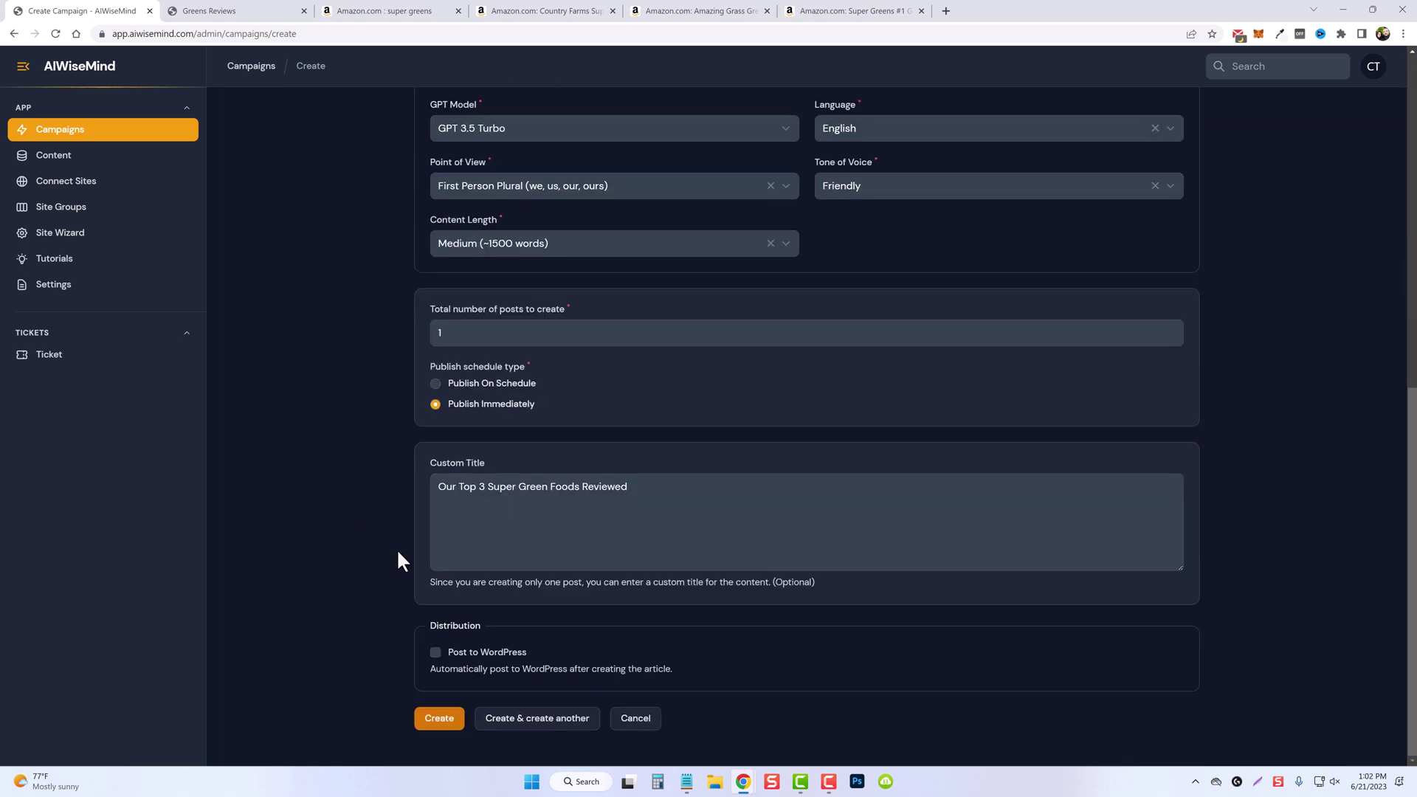
{"action": "left_click", "coordinate": [436, 720]}
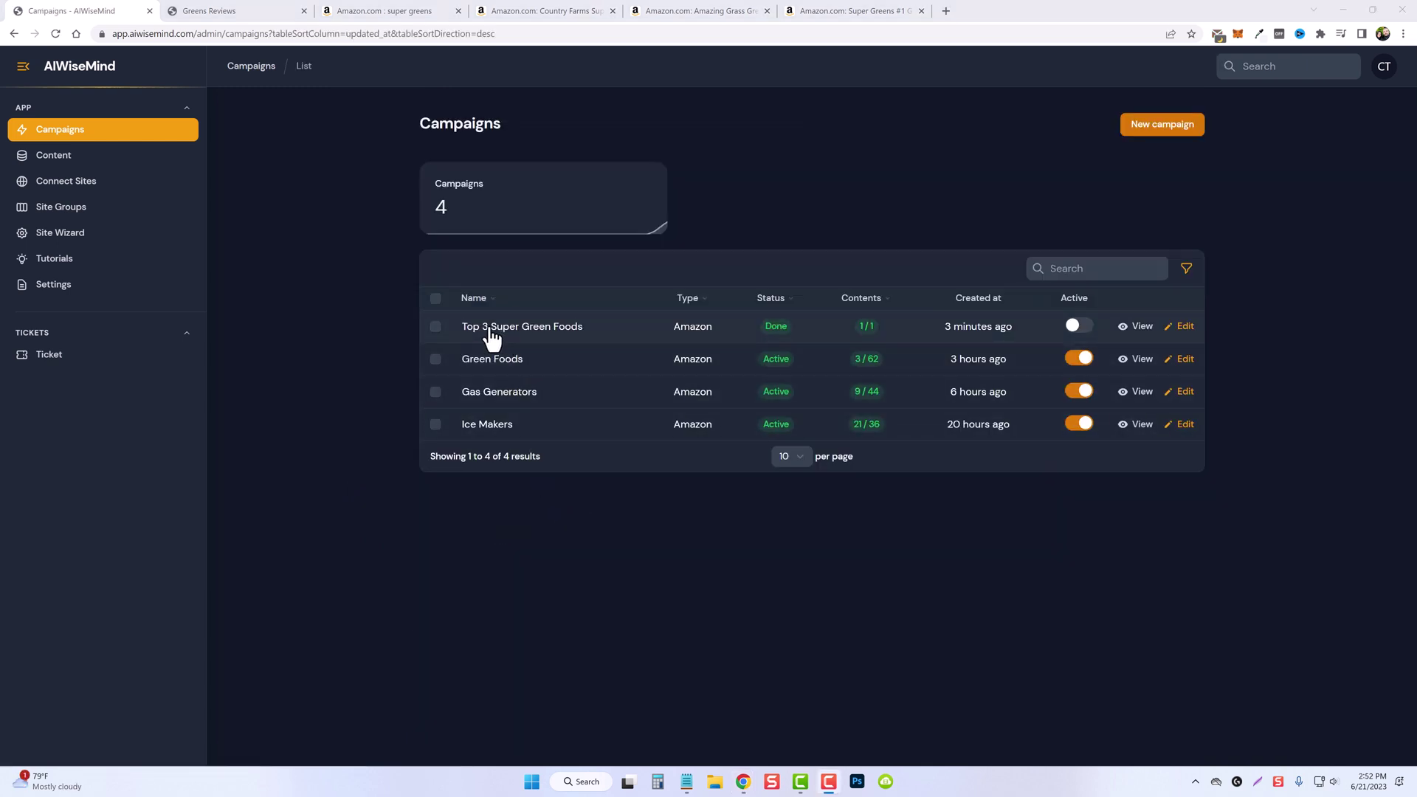
Step: Open the Top 3 Super Green Foods campaign and read through its generated roundup article
{"action": "left_click", "coordinate": [552, 341]}
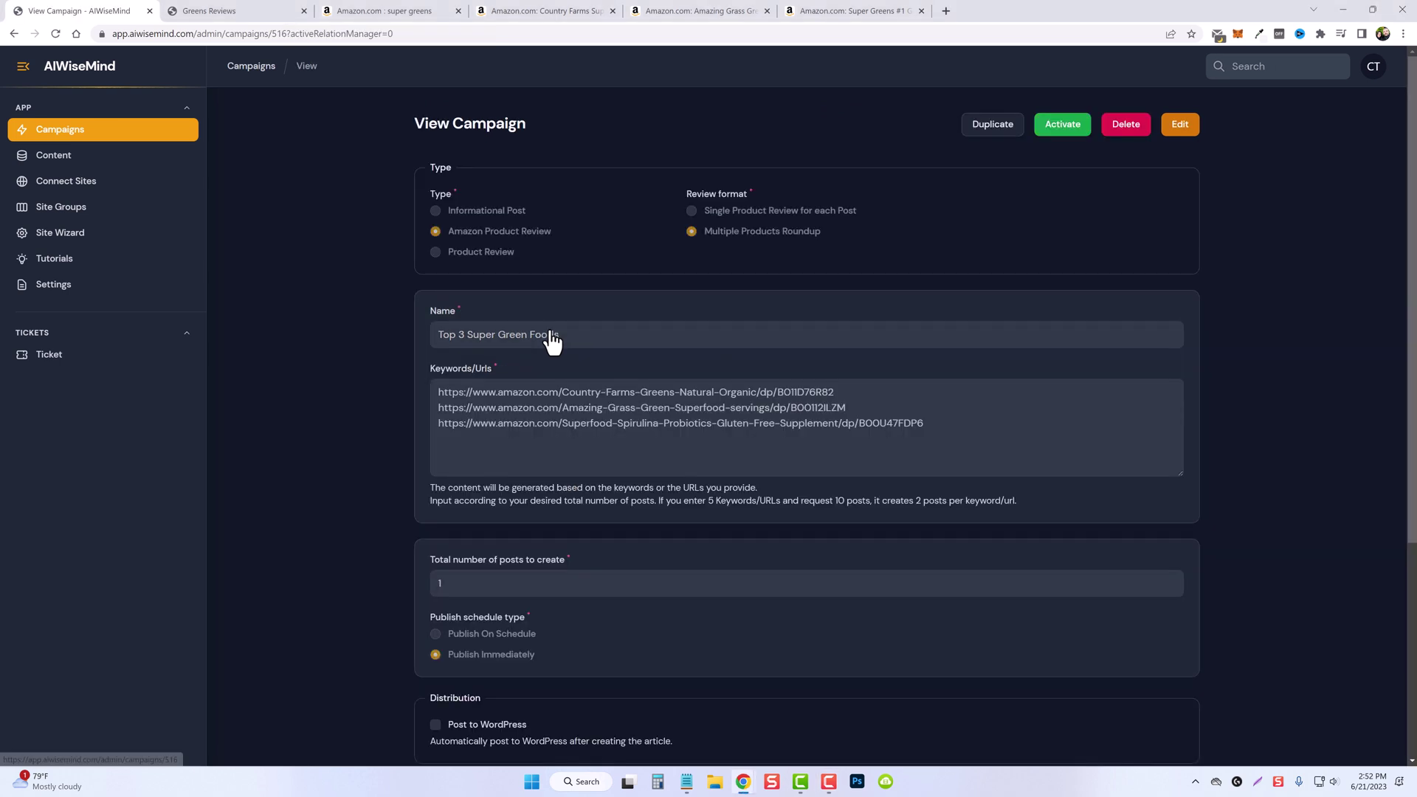
{"action": "scroll", "coordinate": [406, 583], "scroll_direction": "down", "scroll_amount": 5}
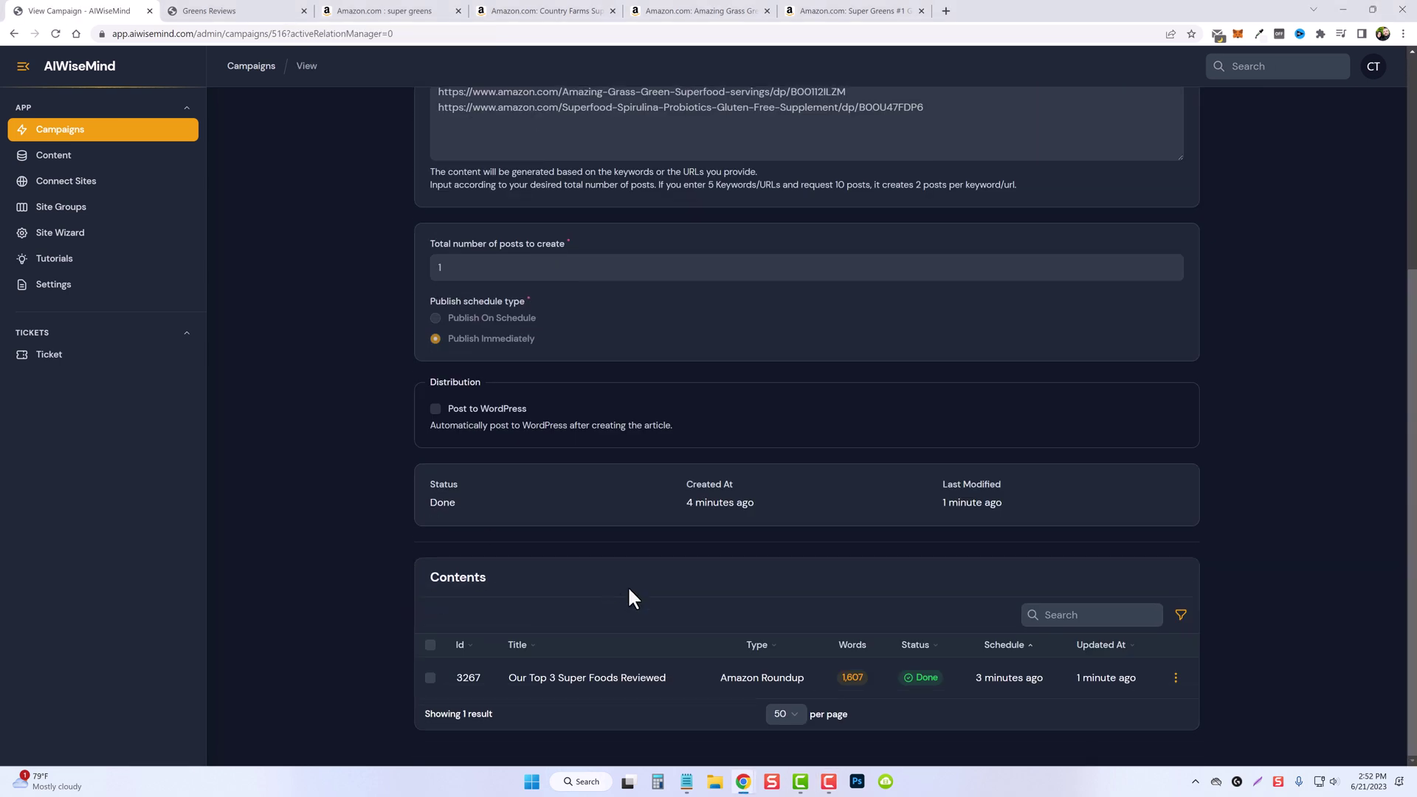
{"action": "left_click", "coordinate": [561, 683]}
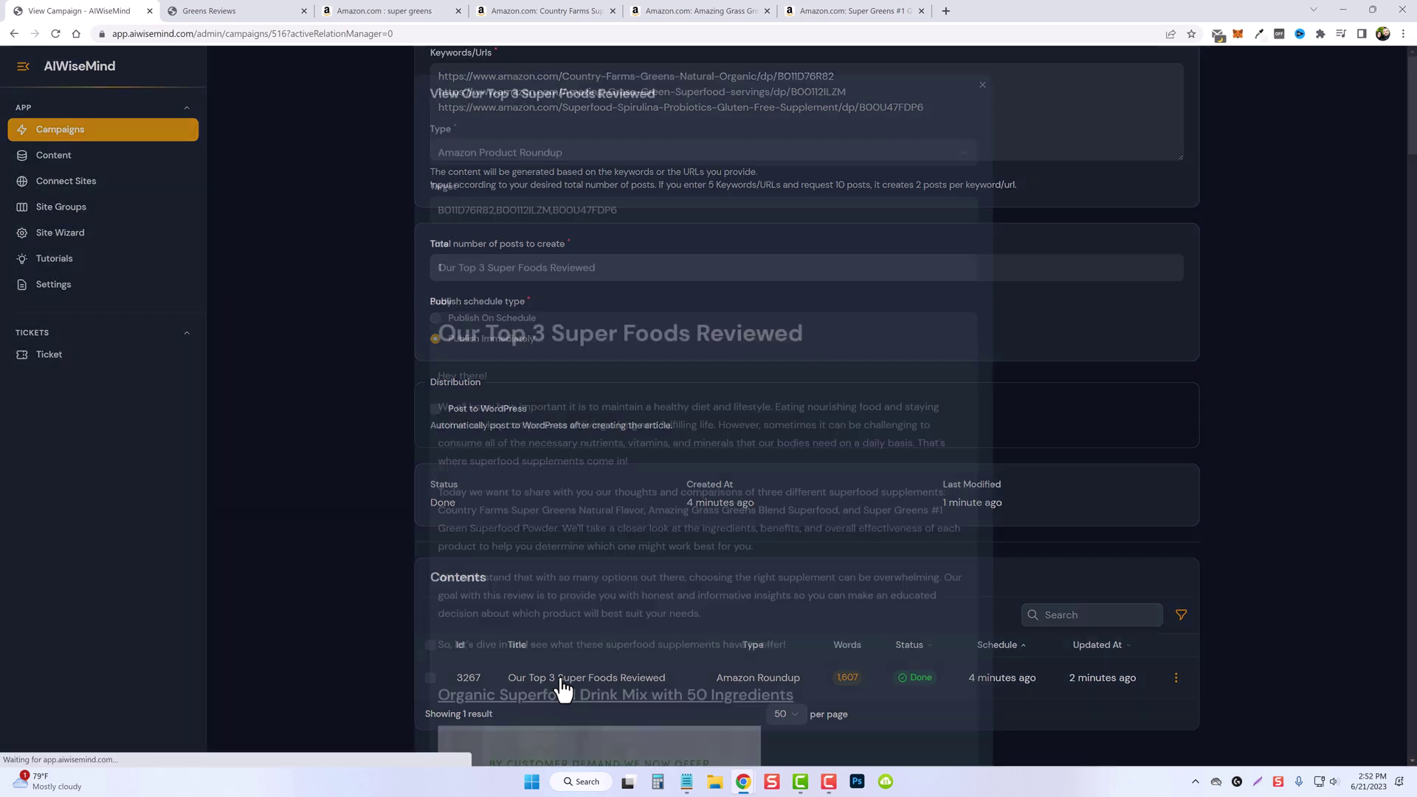
{"action": "scroll", "coordinate": [680, 340], "scroll_direction": "down", "scroll_amount": 2}
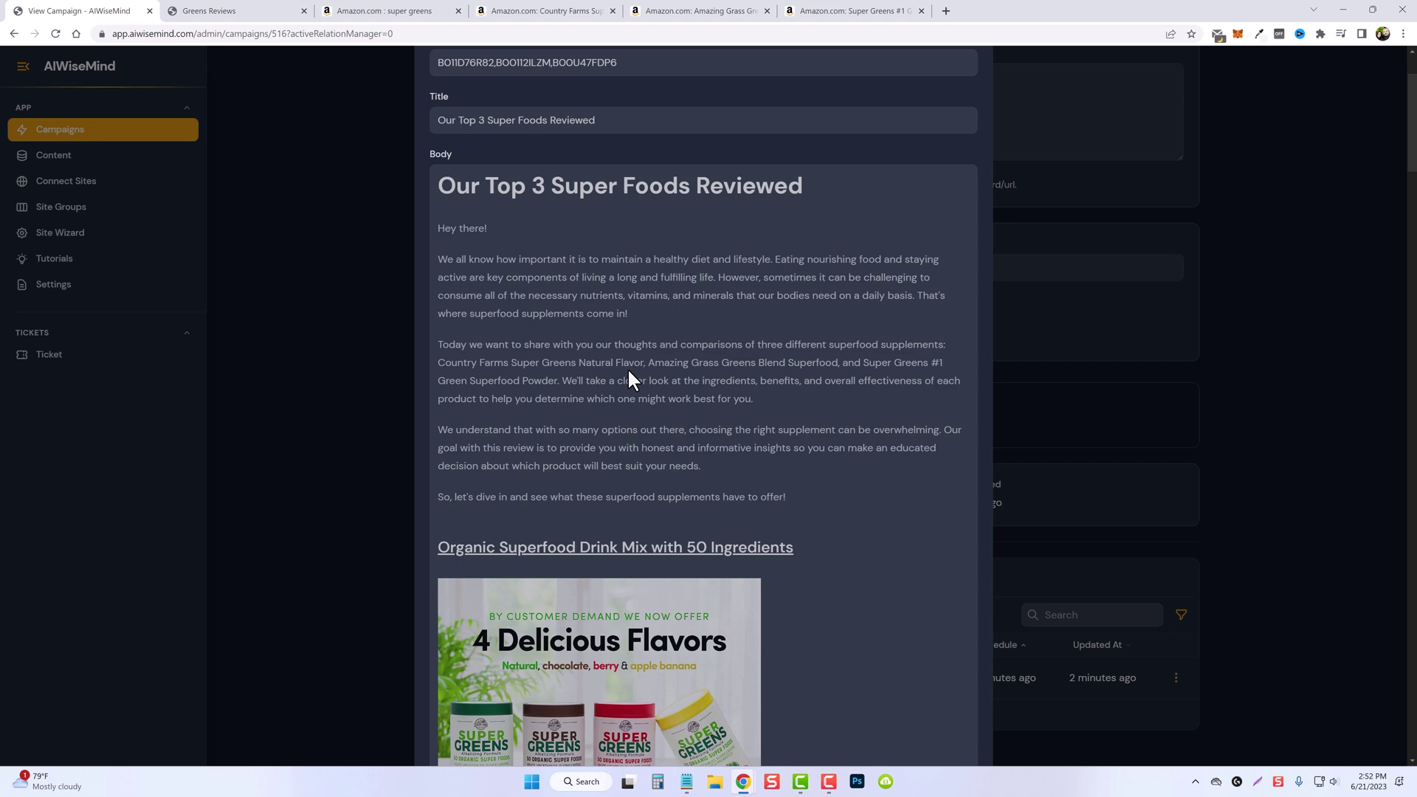
{"action": "scroll", "coordinate": [627, 368], "scroll_direction": "down", "scroll_amount": 4}
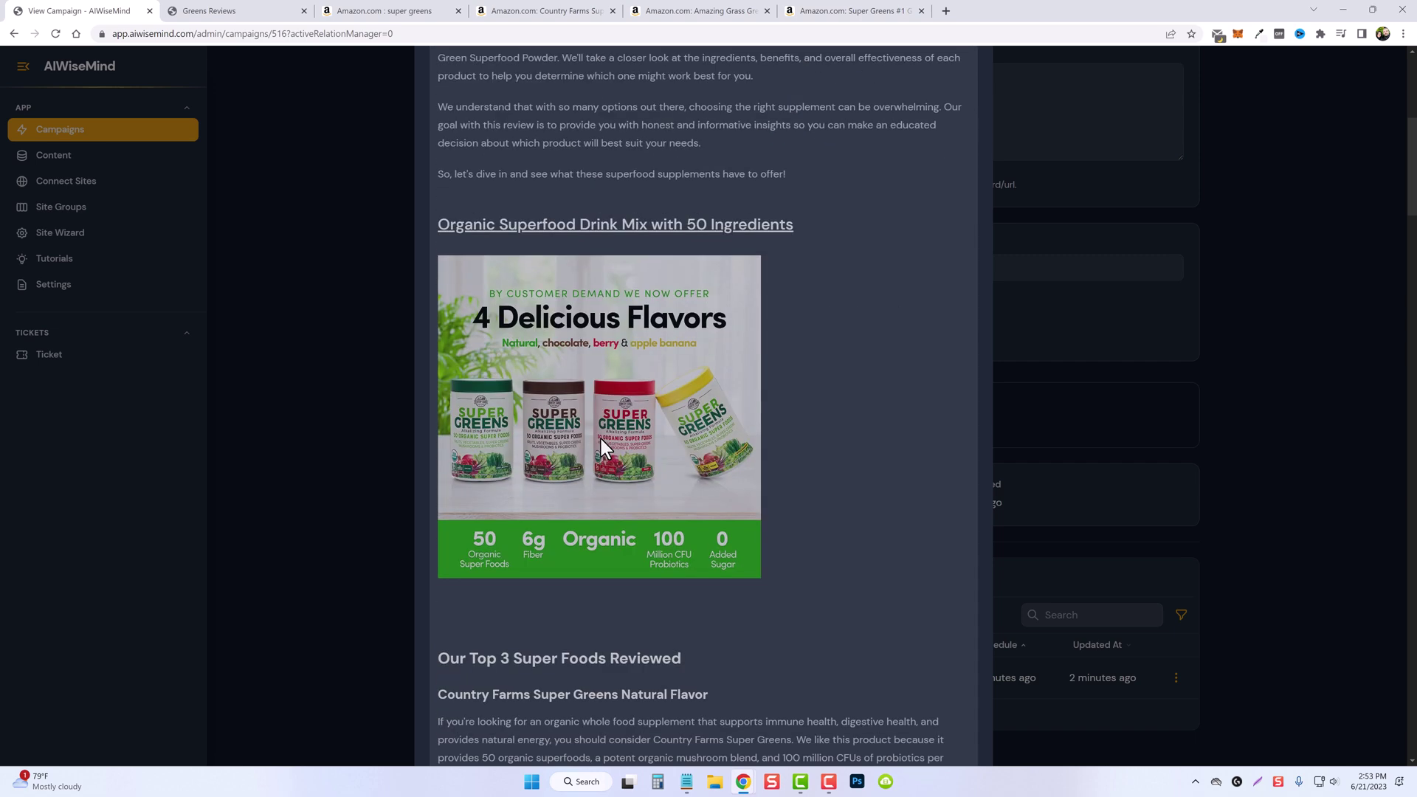
{"action": "scroll", "coordinate": [601, 439], "scroll_direction": "down", "scroll_amount": 4}
{"action": "scroll", "coordinate": [599, 499], "scroll_direction": "down", "scroll_amount": 3}
{"action": "scroll", "coordinate": [618, 539], "scroll_direction": "down", "scroll_amount": 6}
{"action": "scroll", "coordinate": [618, 538], "scroll_direction": "down", "scroll_amount": 5}
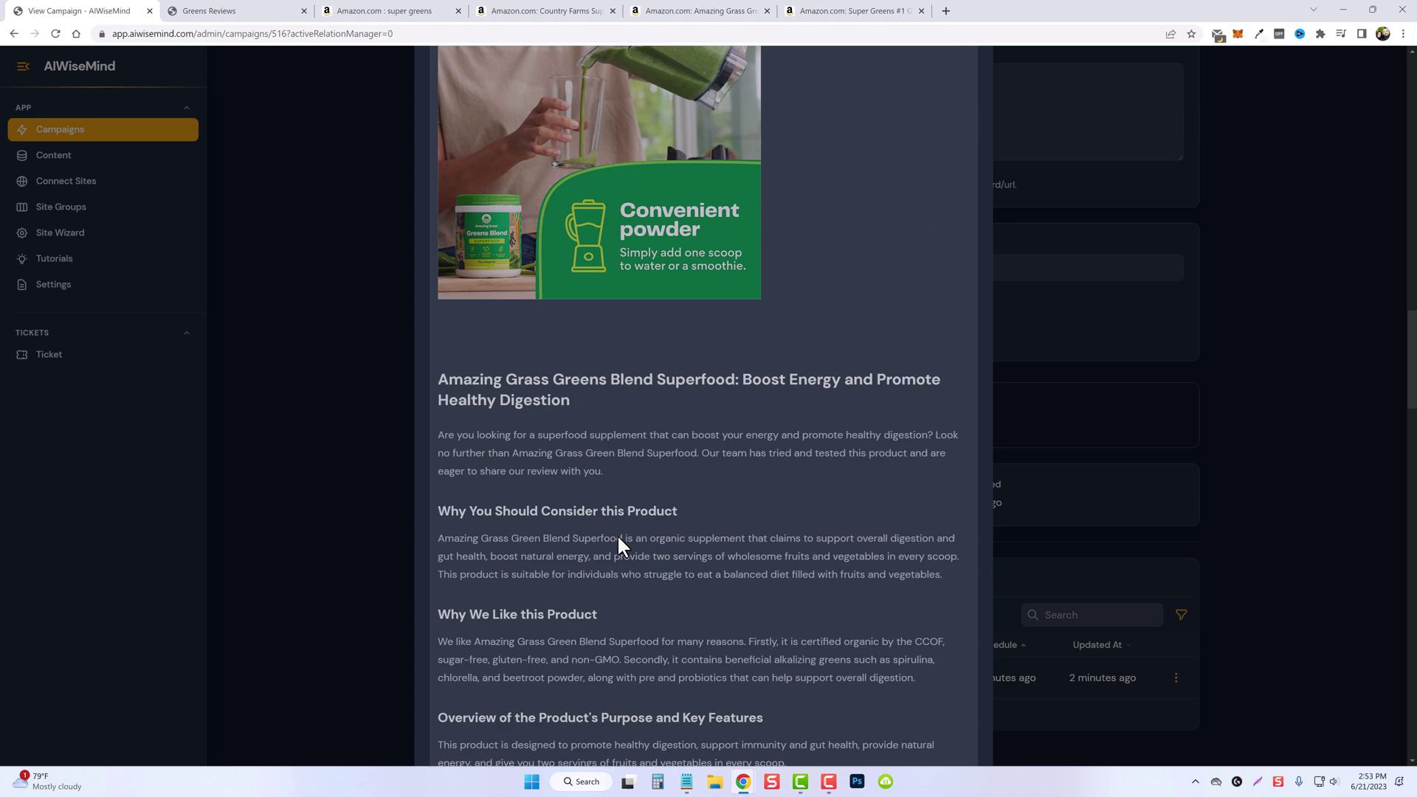
{"action": "scroll", "coordinate": [618, 539], "scroll_direction": "down", "scroll_amount": 5}
{"action": "scroll", "coordinate": [619, 538], "scroll_direction": "down", "scroll_amount": 7}
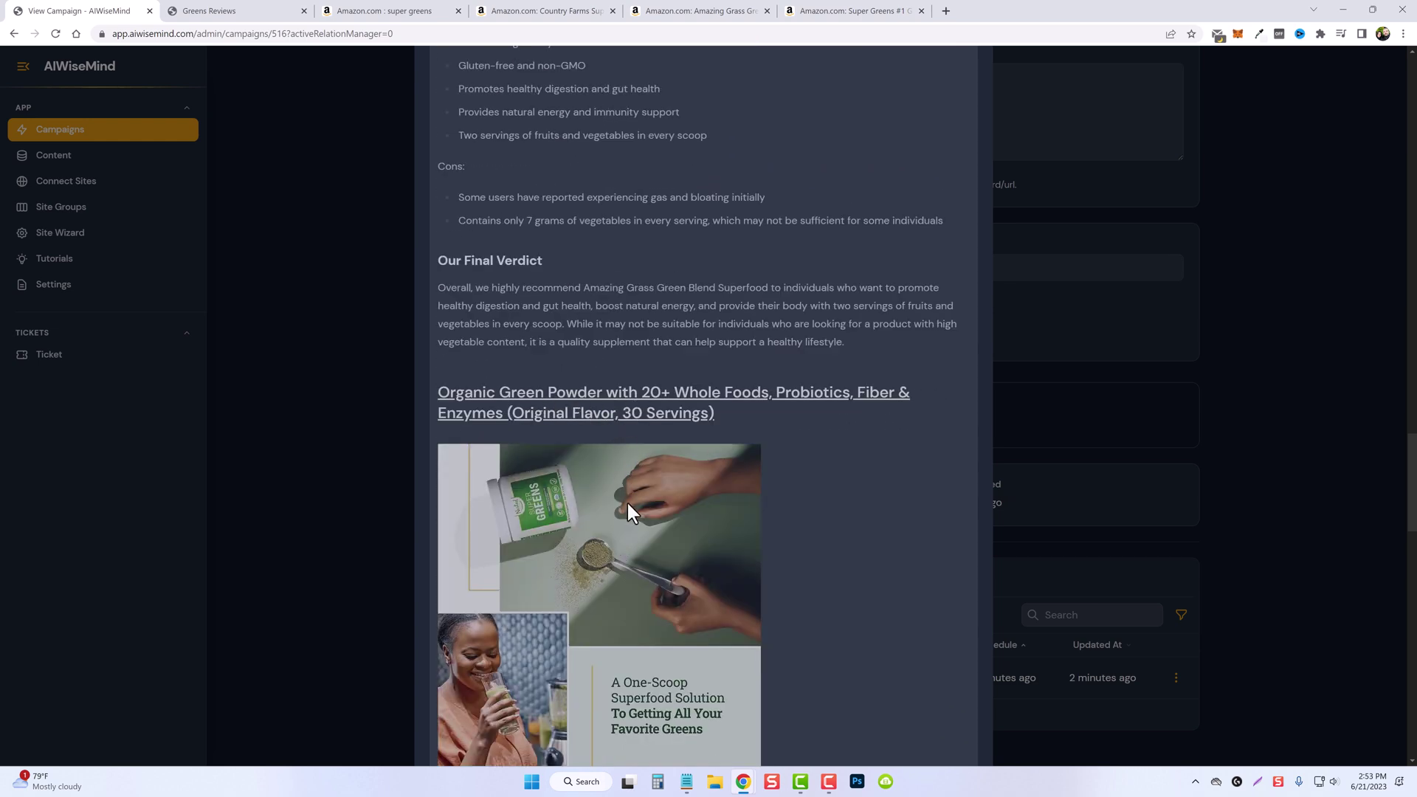
{"action": "scroll", "coordinate": [628, 503], "scroll_direction": "down", "scroll_amount": 5}
{"action": "scroll", "coordinate": [632, 418], "scroll_direction": "down", "scroll_amount": 10}
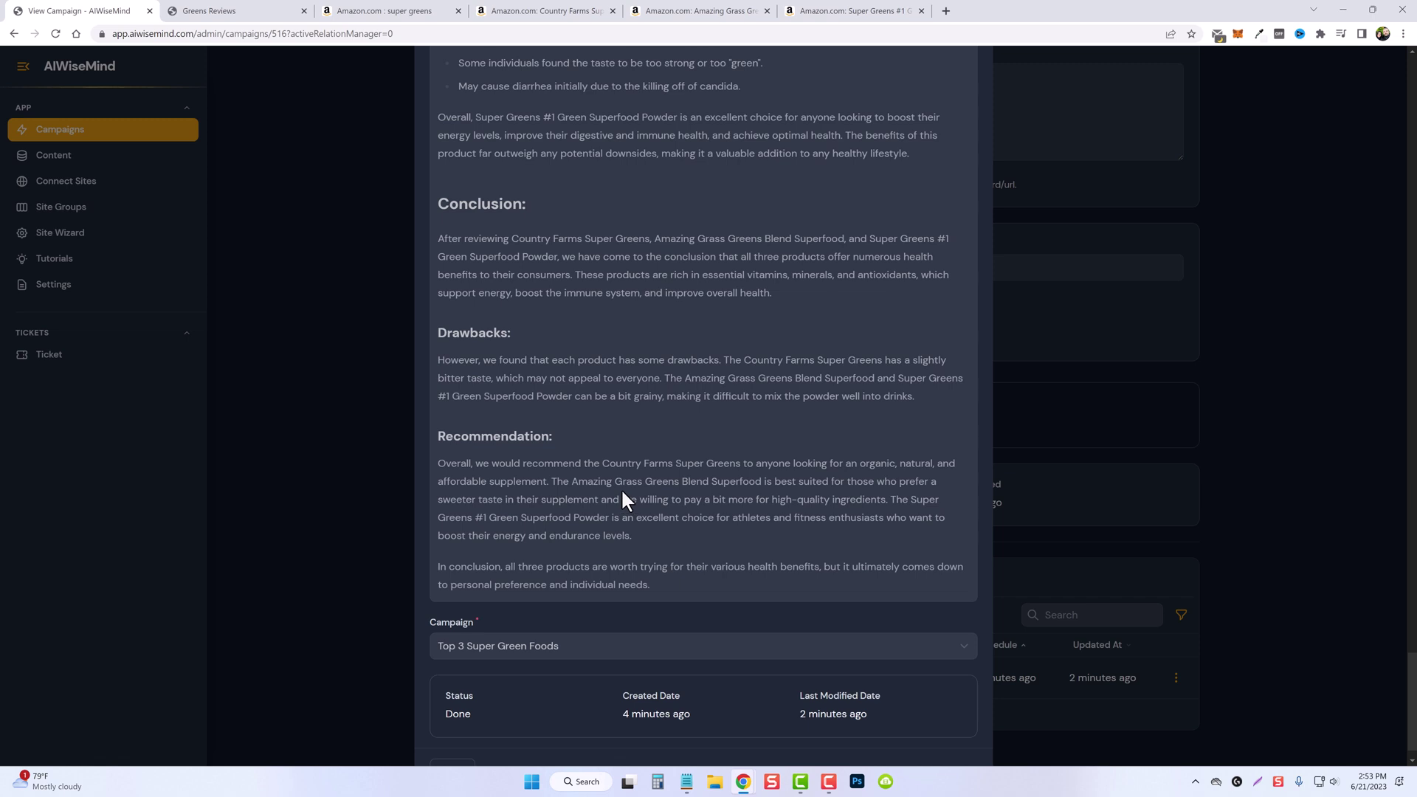
{"action": "scroll", "coordinate": [764, 204], "scroll_direction": "up", "scroll_amount": 20}
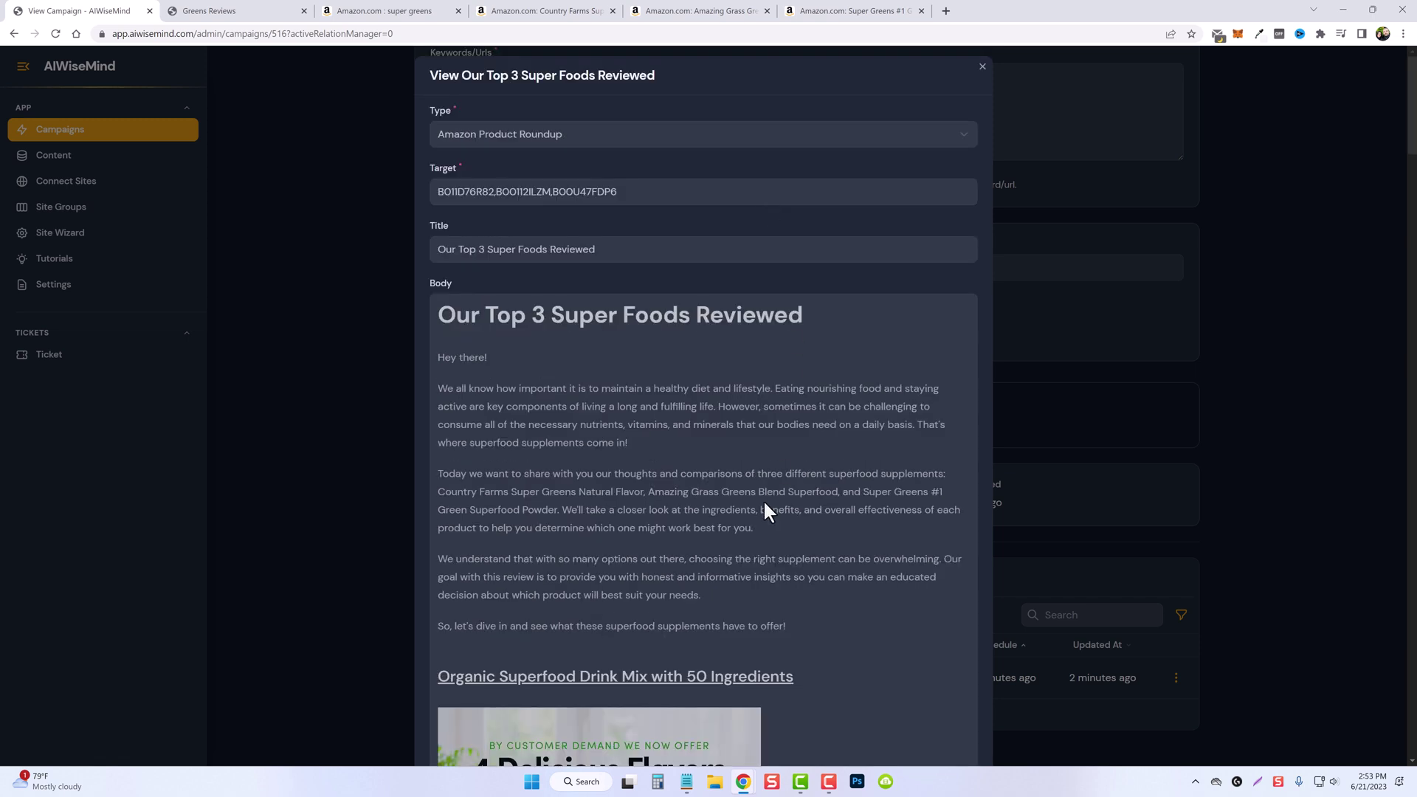
Step: Close the preview, open 'Our Top 3 Super Foods Reviewed' in the editor, and save it
{"action": "left_click", "coordinate": [984, 67]}
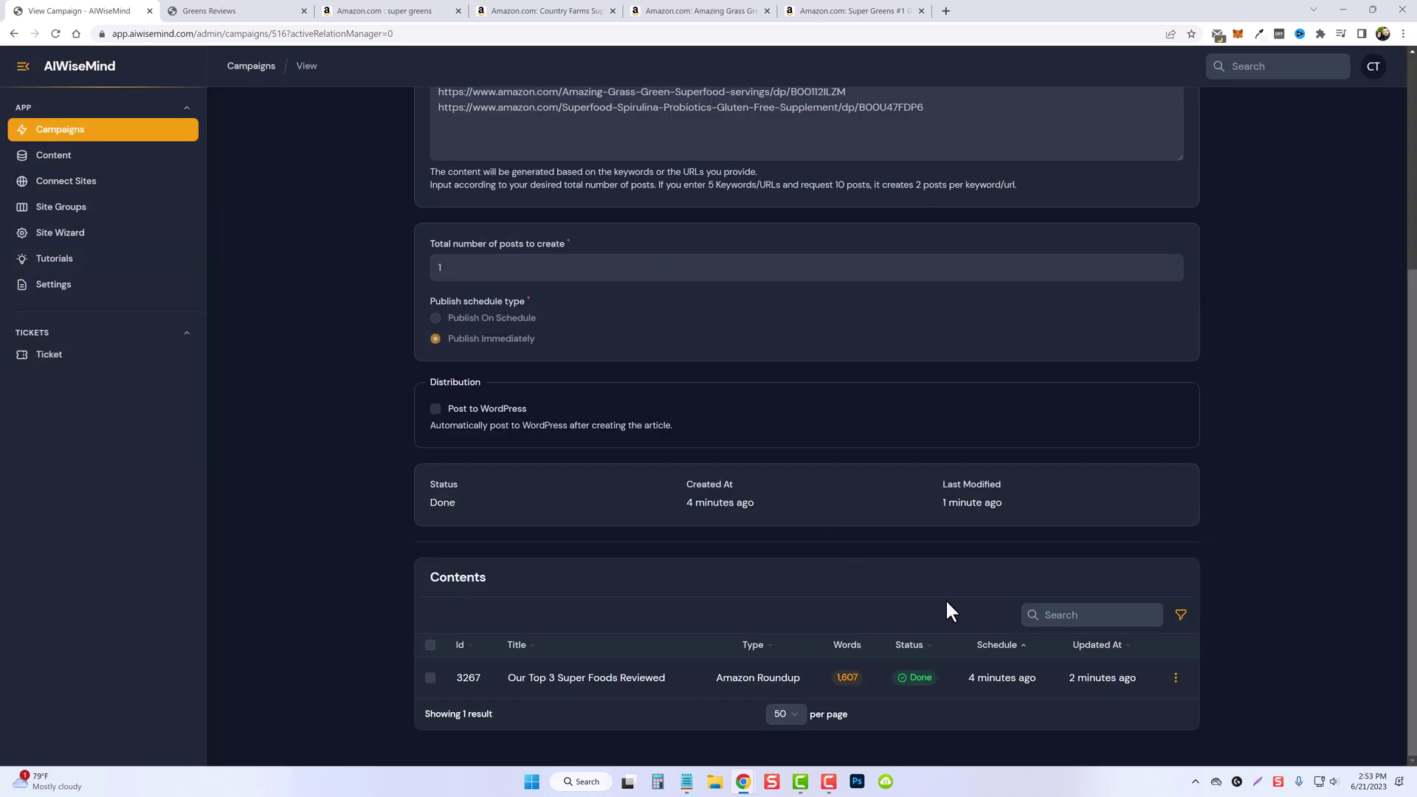
{"action": "left_click", "coordinate": [1176, 677]}
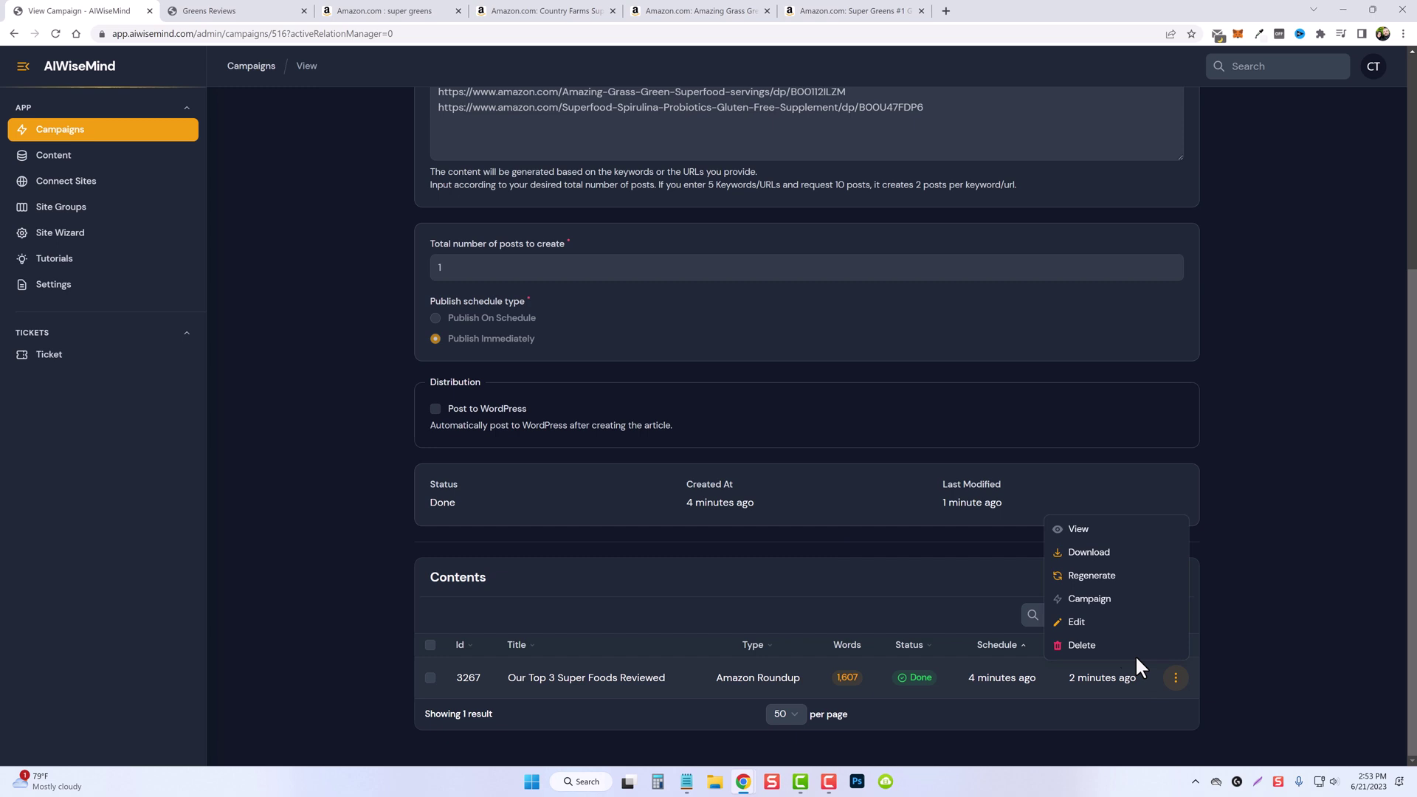
{"action": "left_click", "coordinate": [1078, 627]}
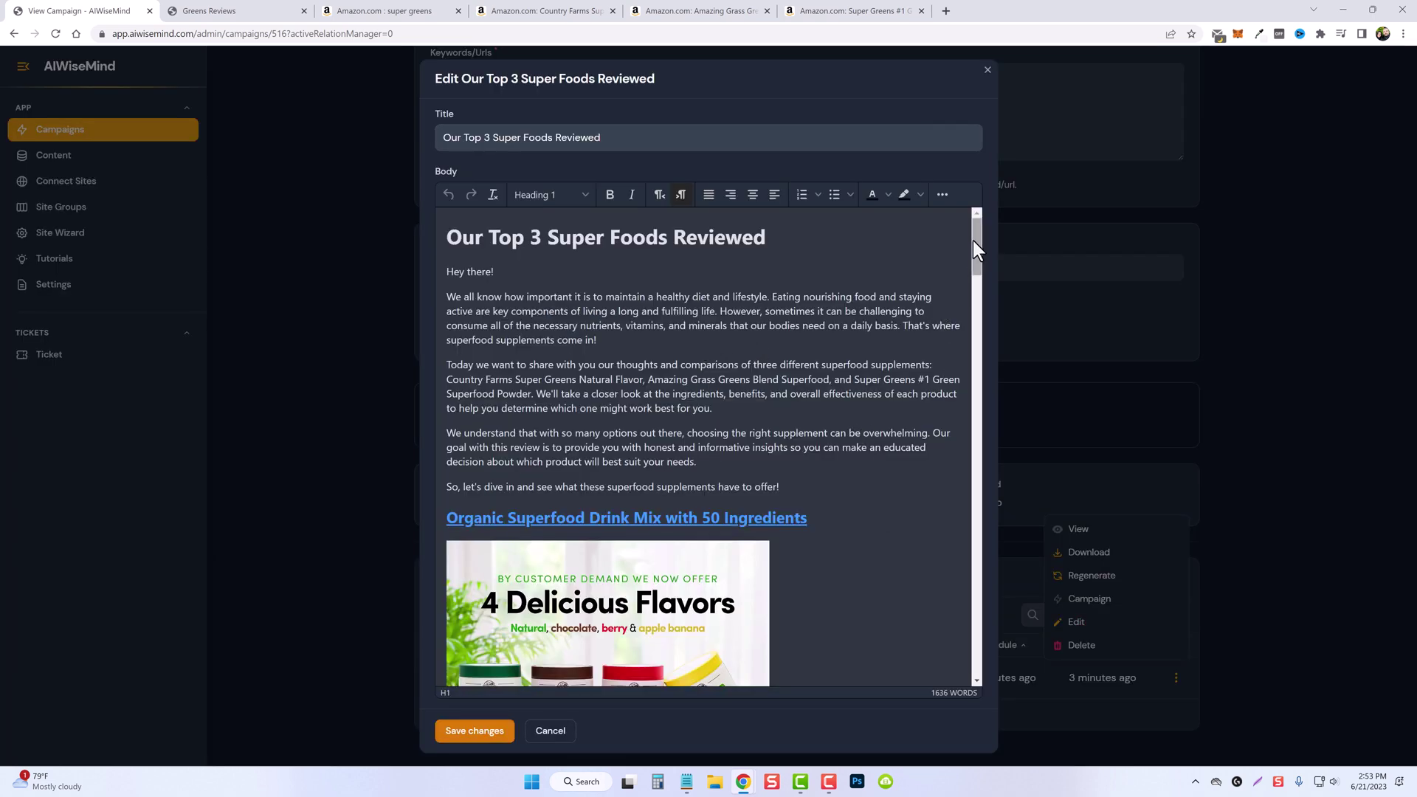
{"action": "mouse_move", "coordinate": [973, 240]}
{"action": "left_mouse_down"}
{"action": "mouse_move", "coordinate": [972, 635]}
{"action": "mouse_move", "coordinate": [994, 262]}
{"action": "mouse_move", "coordinate": [977, 665]}
{"action": "left_mouse_up"}
{"action": "left_click", "coordinate": [476, 733]}
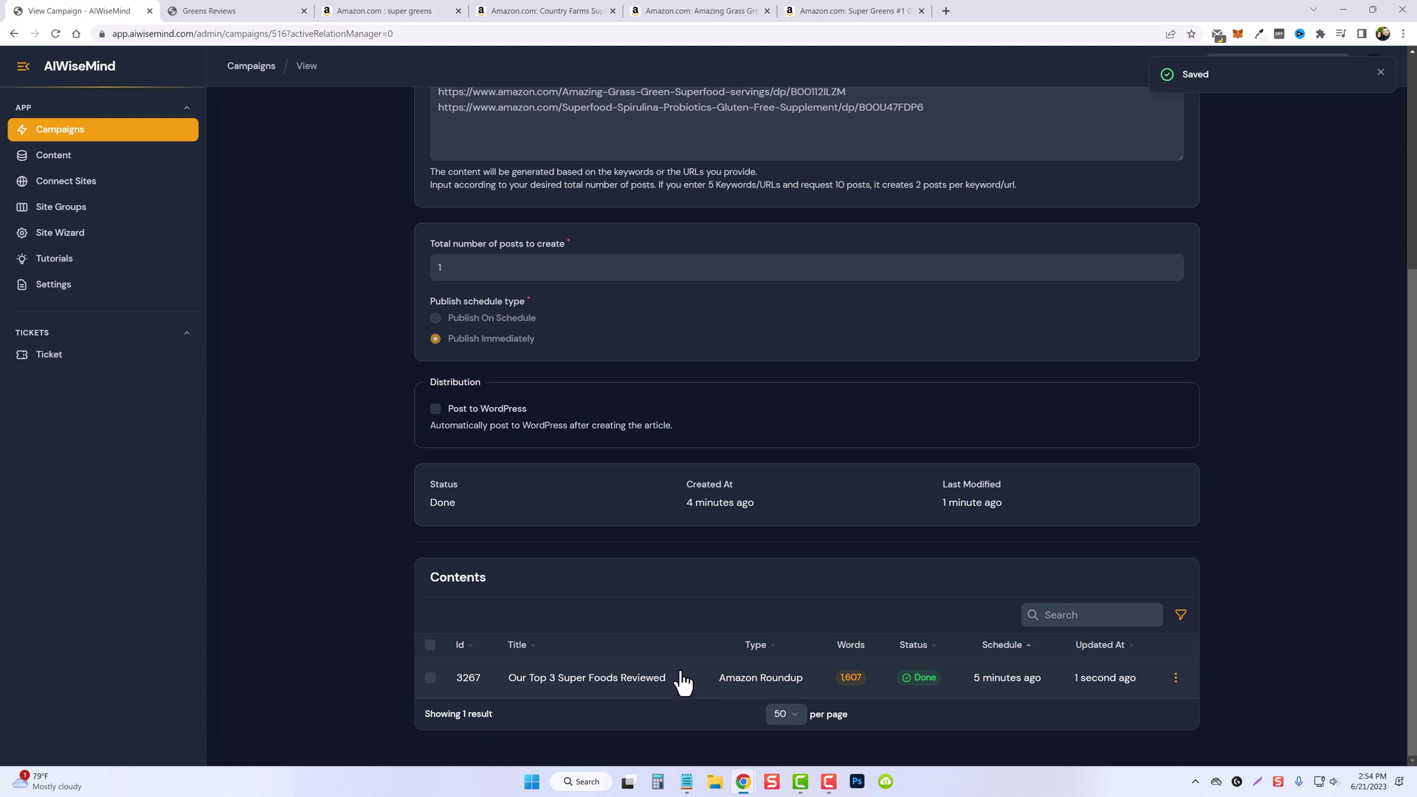
Step: Open 'Our Top 3 Super Foods Reviewed' from the Content list and start publishing it
{"action": "scroll", "coordinate": [691, 664], "scroll_direction": "up", "scroll_amount": 5}
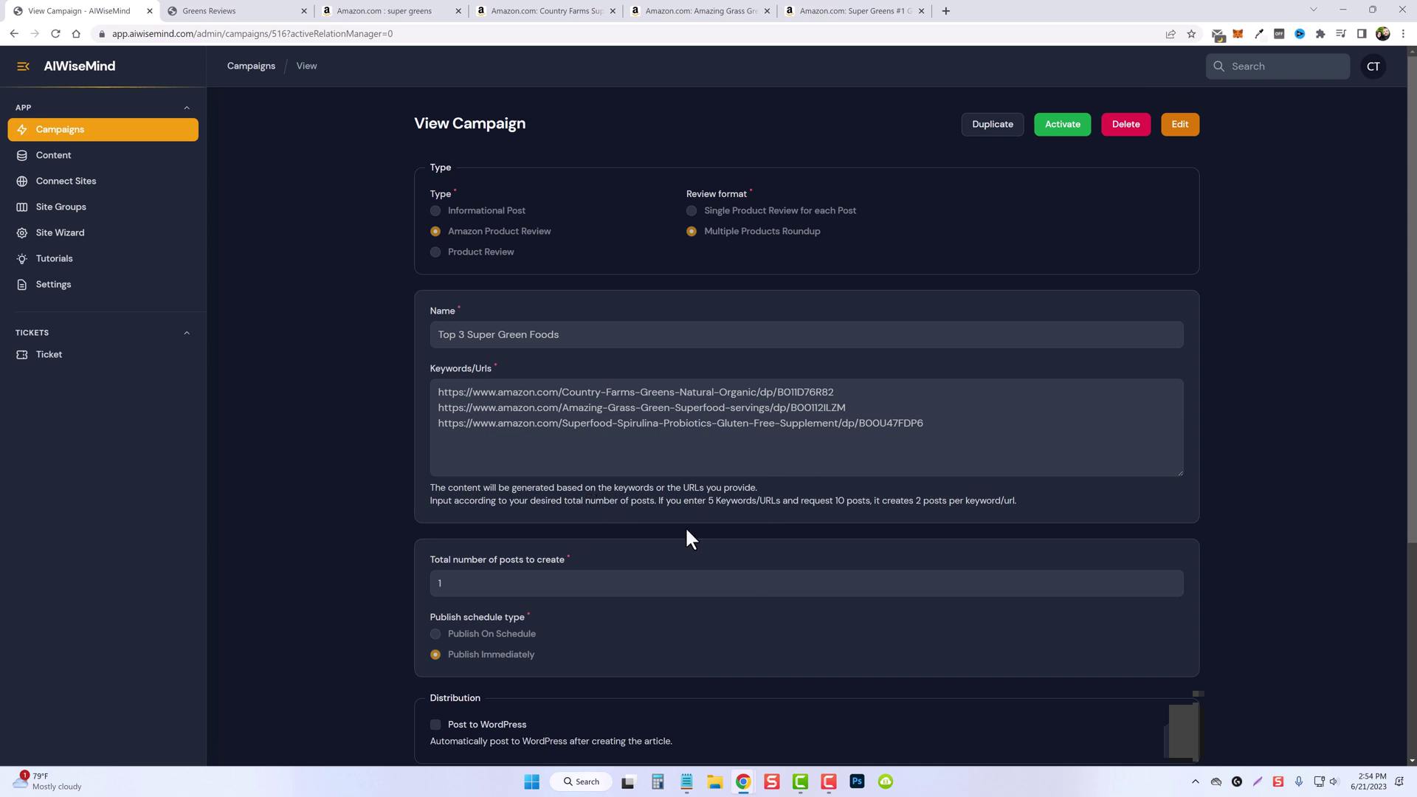
{"action": "left_click", "coordinate": [48, 158]}
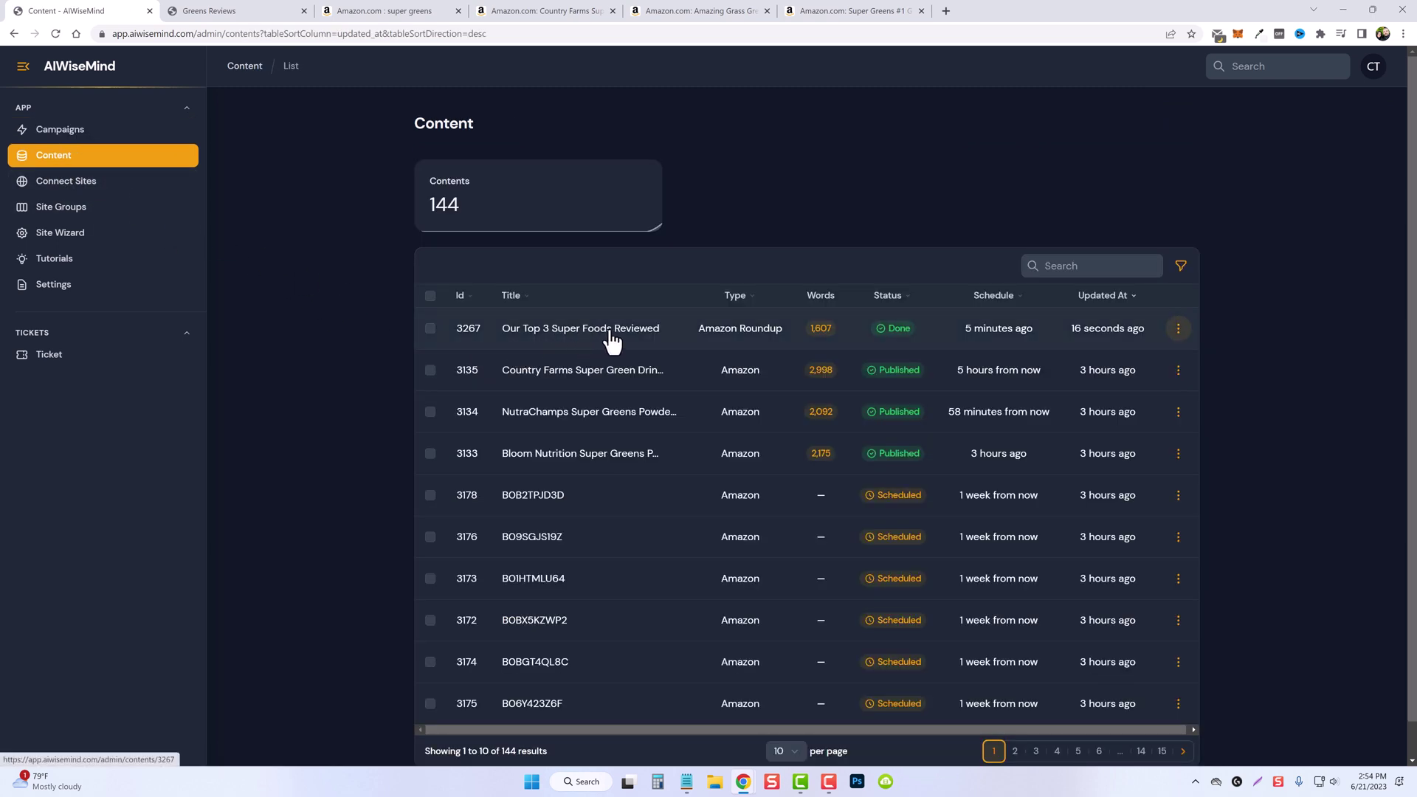
{"action": "left_click", "coordinate": [612, 336]}
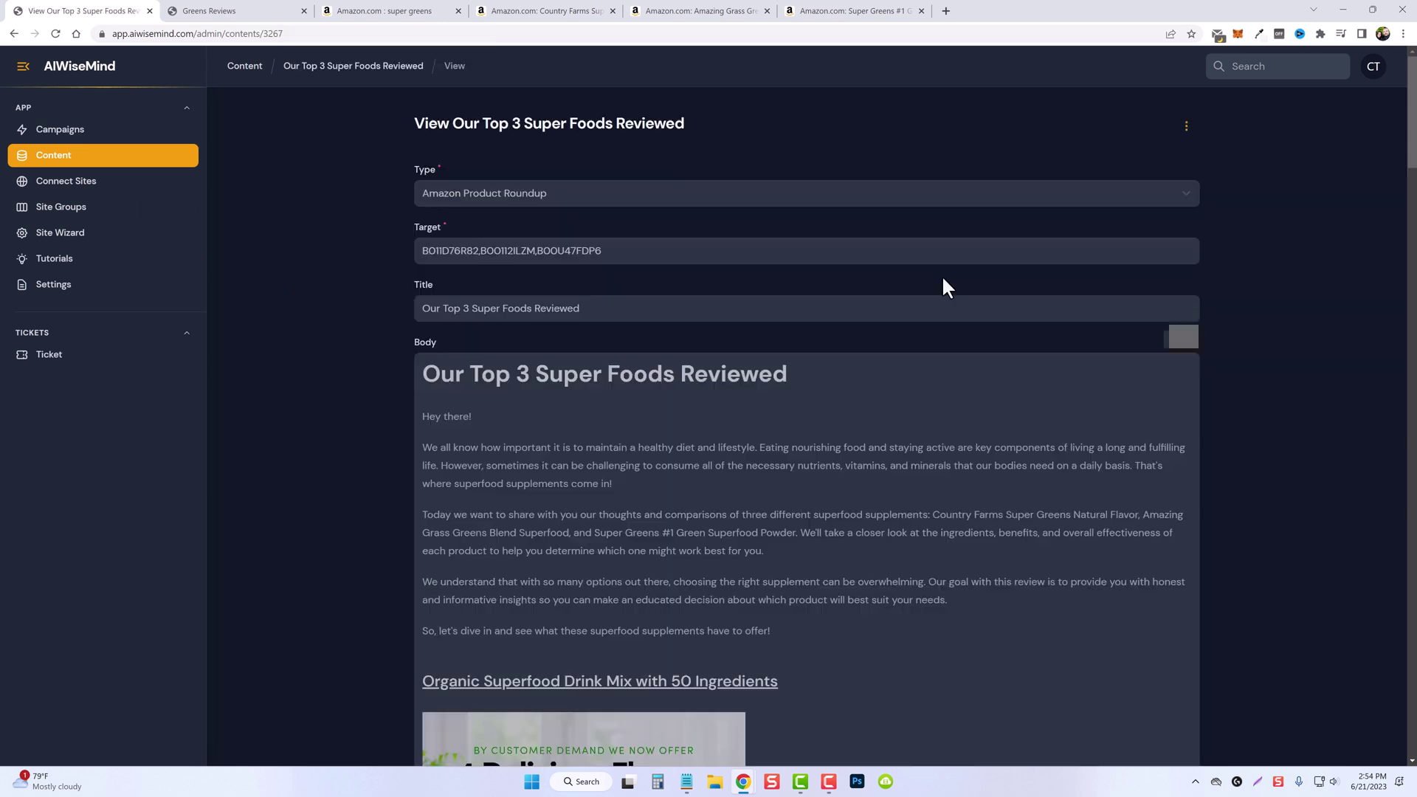
{"action": "left_click", "coordinate": [1186, 130]}
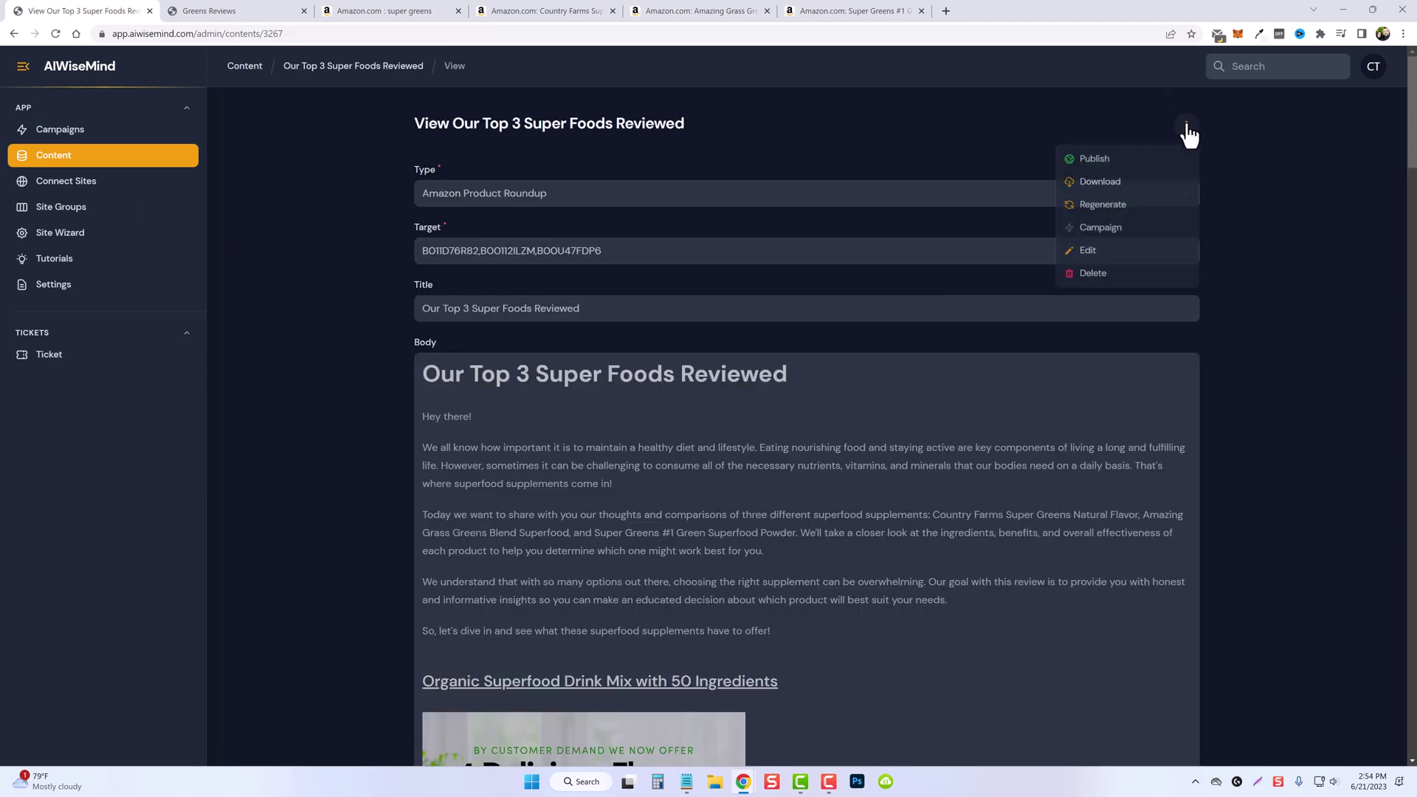
{"action": "left_click", "coordinate": [1098, 169]}
Step: Target Green Reviews, disable the auto-generated featured image, set category Recommended, and submit
{"action": "left_click", "coordinate": [522, 272]}
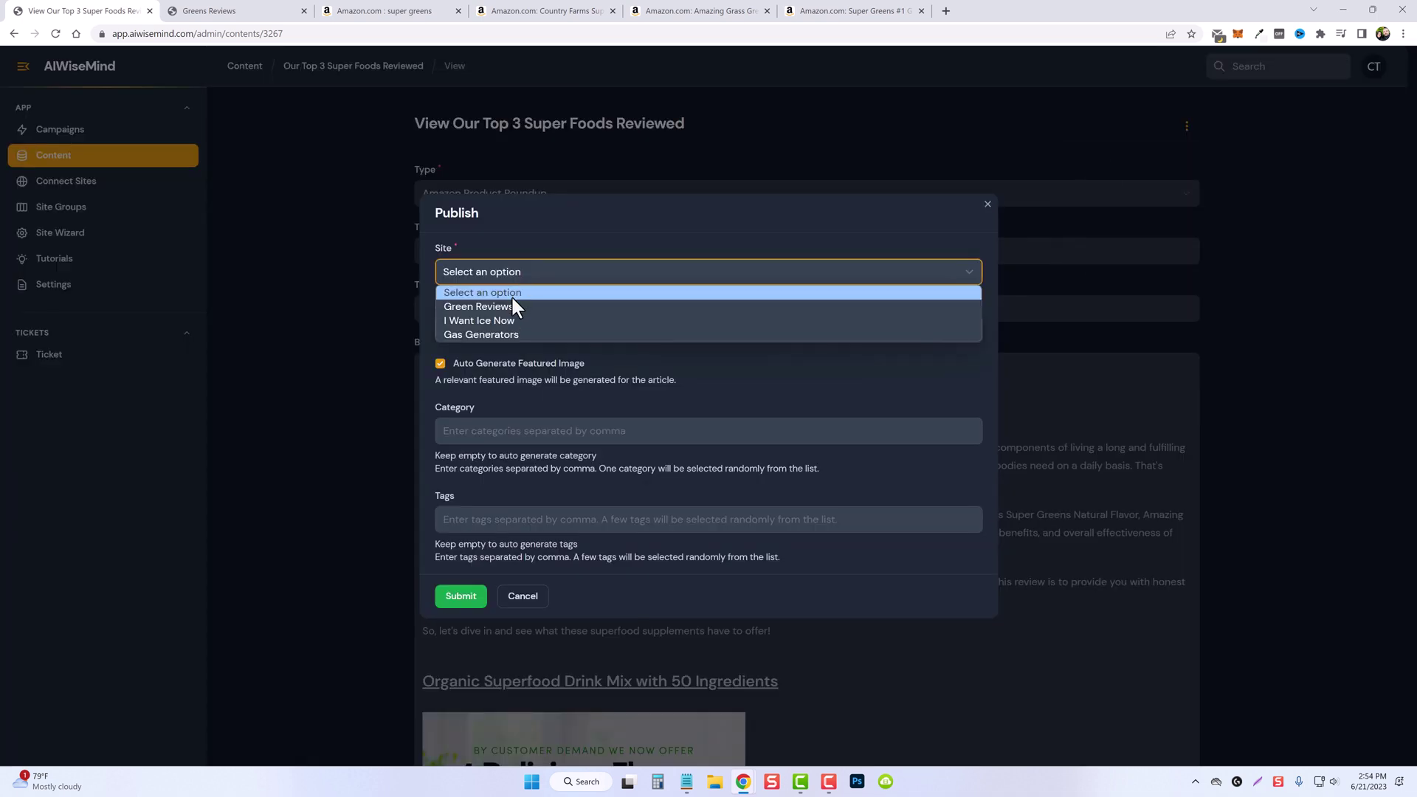
{"action": "left_click", "coordinate": [511, 307]}
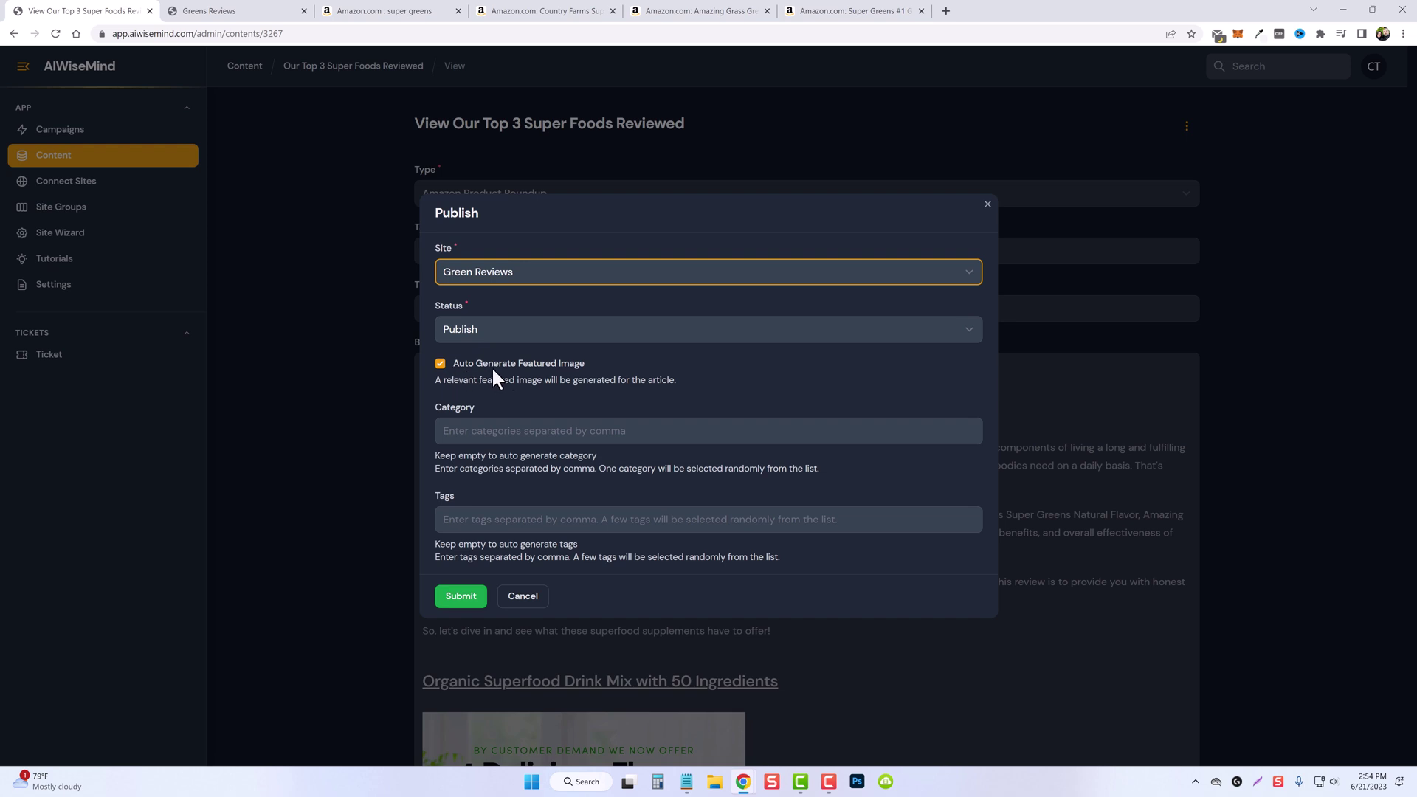
{"action": "left_click", "coordinate": [440, 364]}
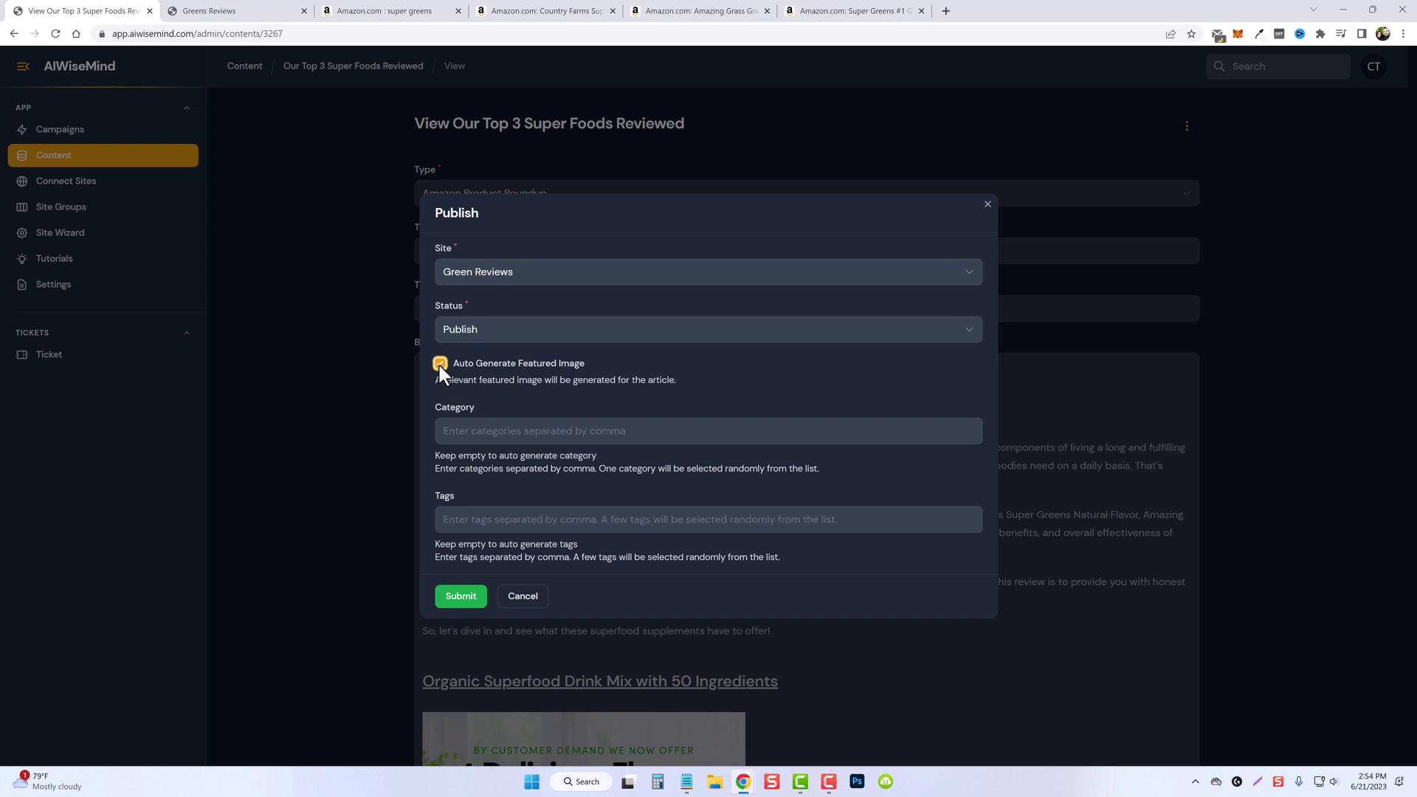
{"action": "left_click", "coordinate": [502, 431]}
{"action": "type", "text": "Recommended"}
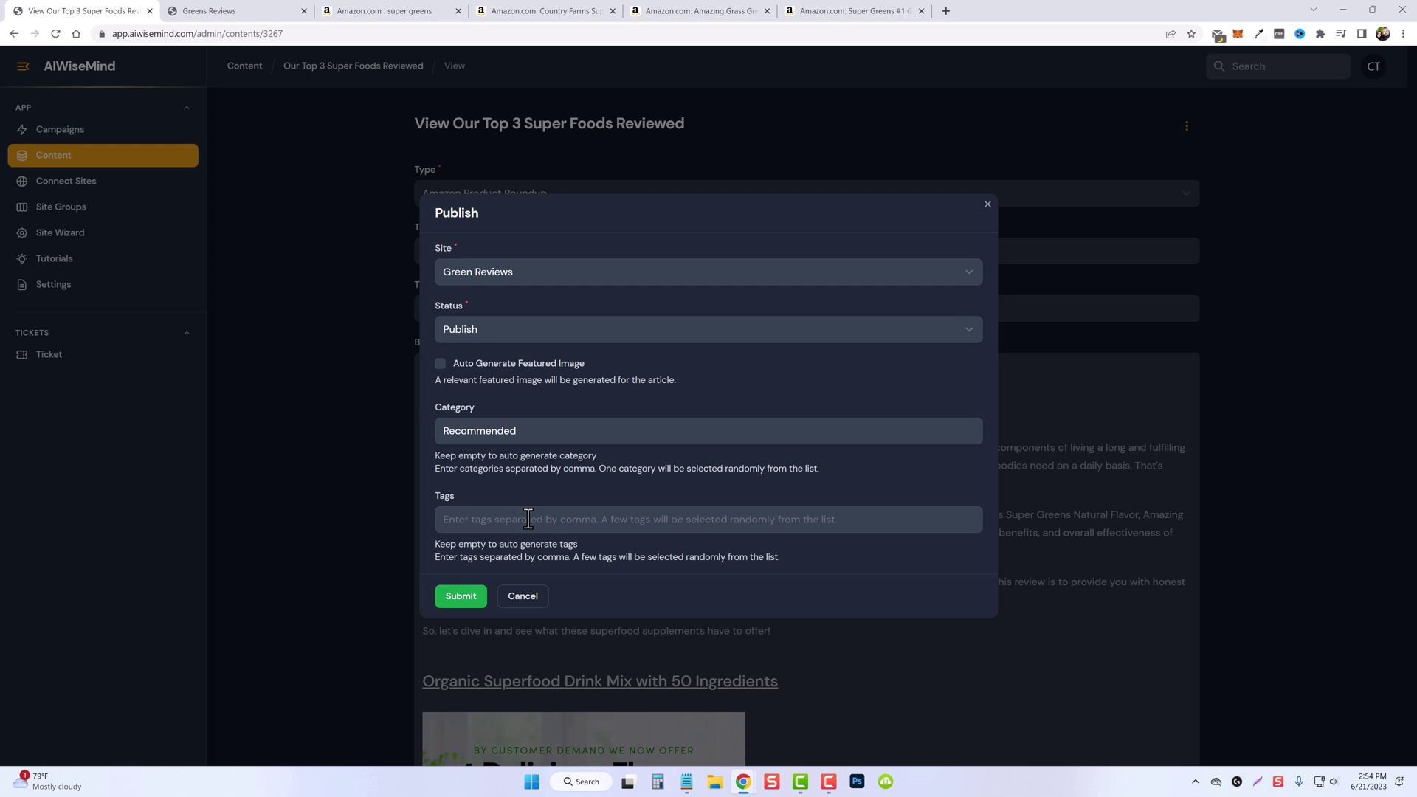
{"action": "left_click", "coordinate": [465, 600]}
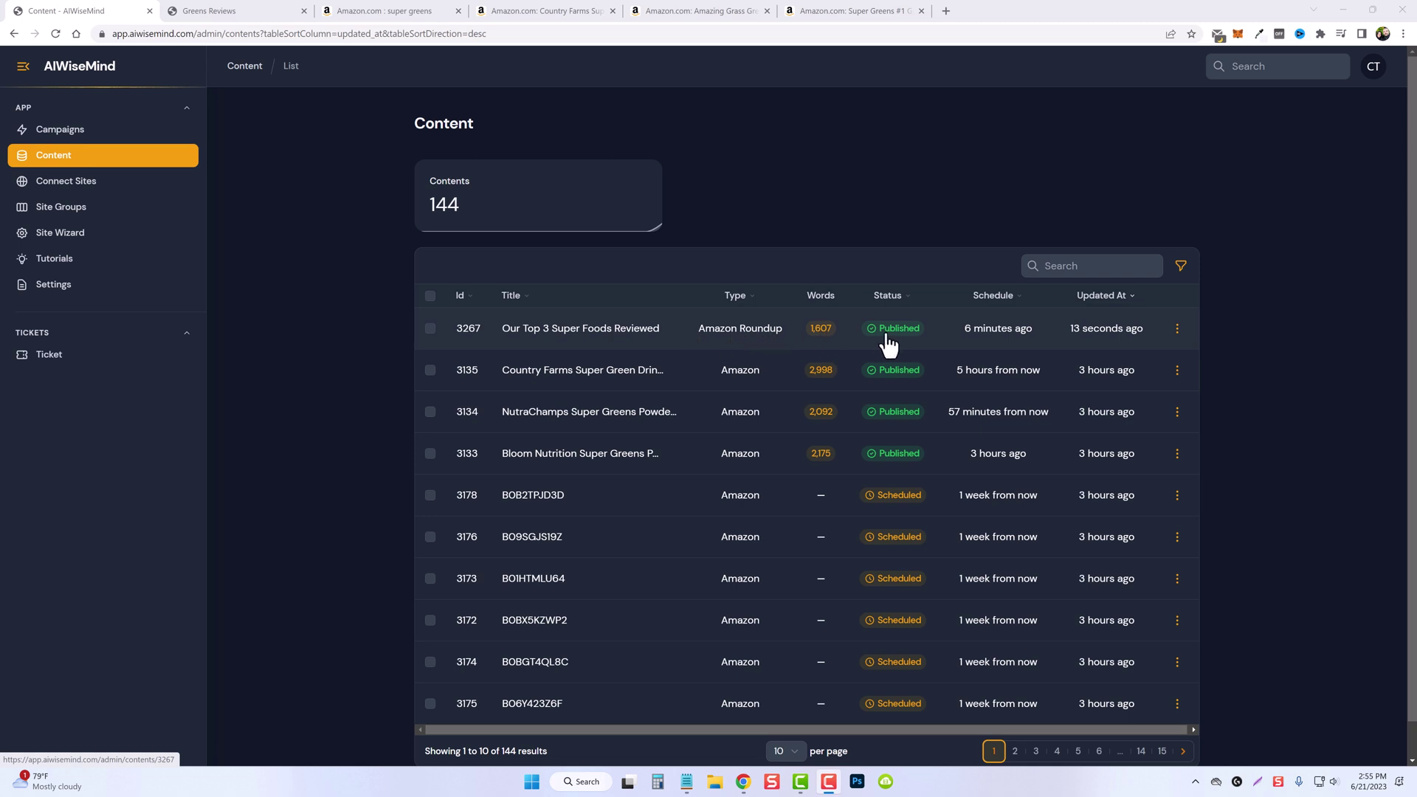
Step: Reload the Greens Reviews blog and open the new 'Our Top 3 Super Foods Reviewed' post
{"action": "left_click", "coordinate": [225, 11]}
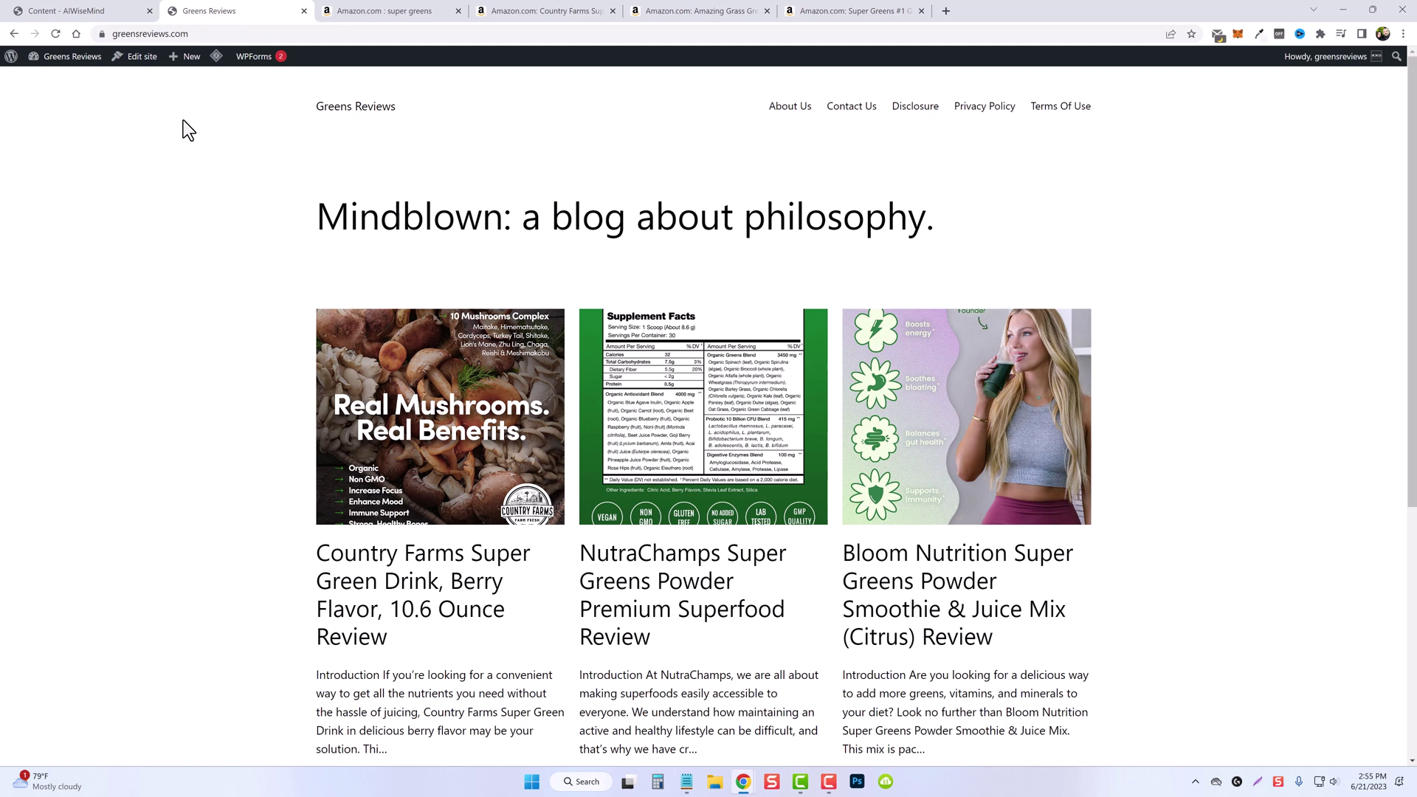
{"action": "left_click", "coordinate": [54, 33]}
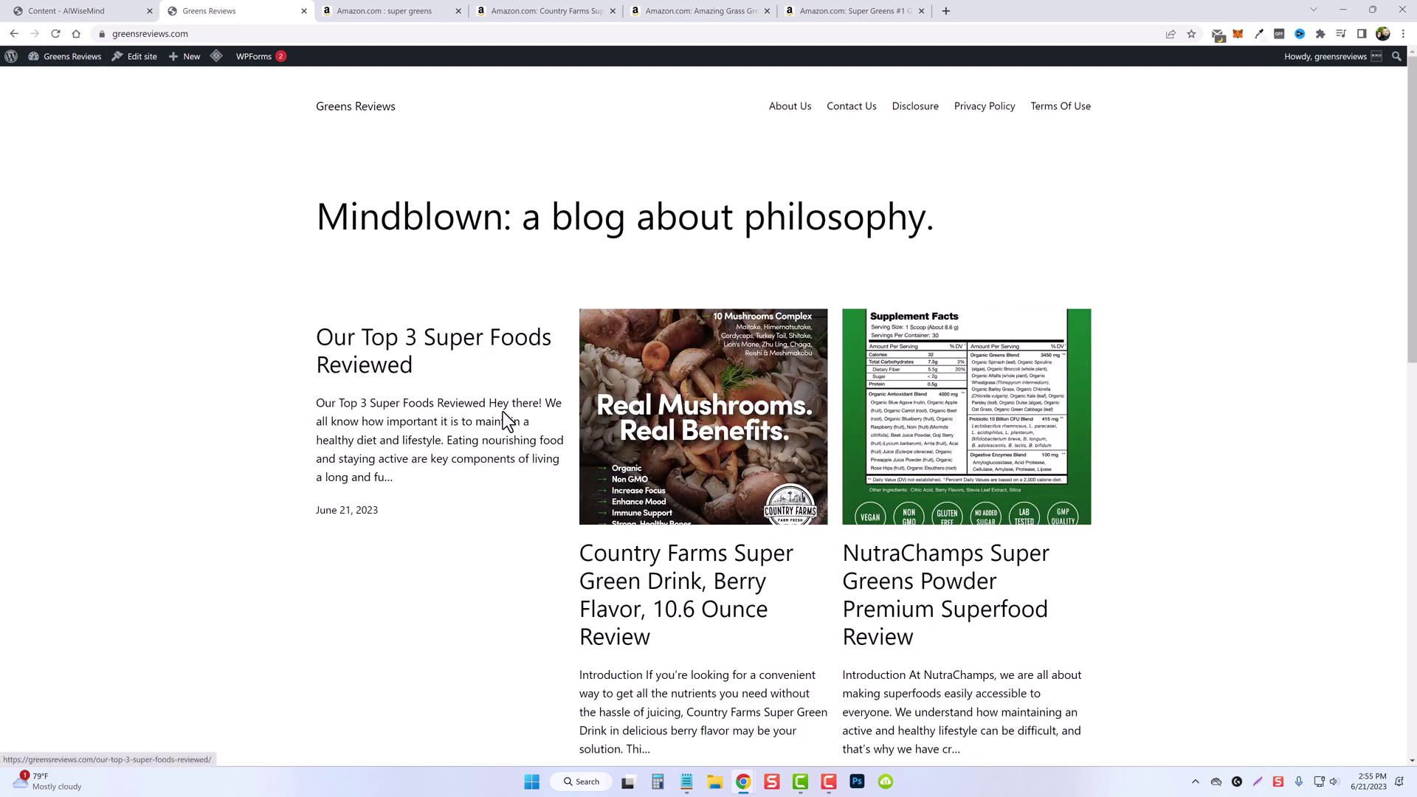
{"action": "scroll", "coordinate": [506, 443], "scroll_direction": "down", "scroll_amount": 2}
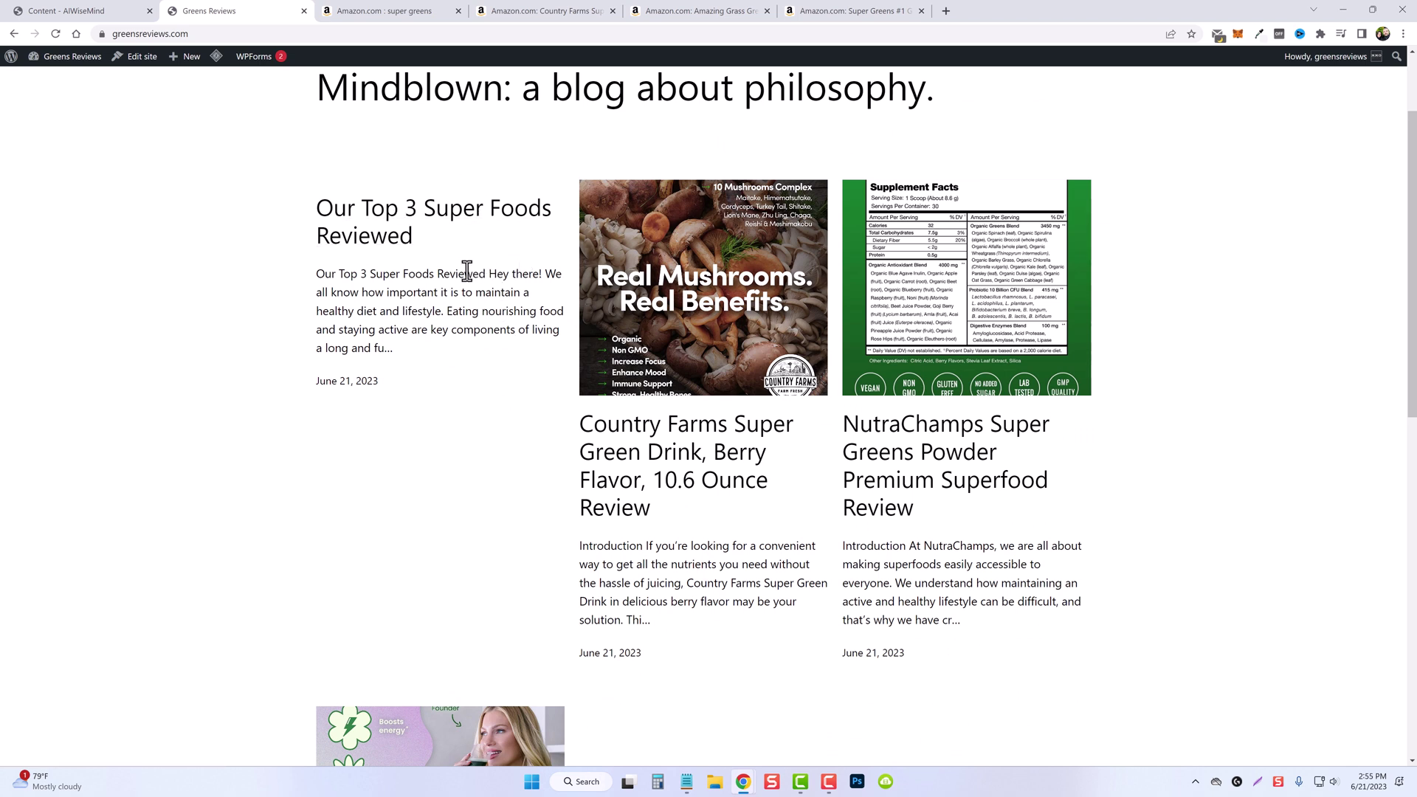
{"action": "left_click", "coordinate": [391, 242]}
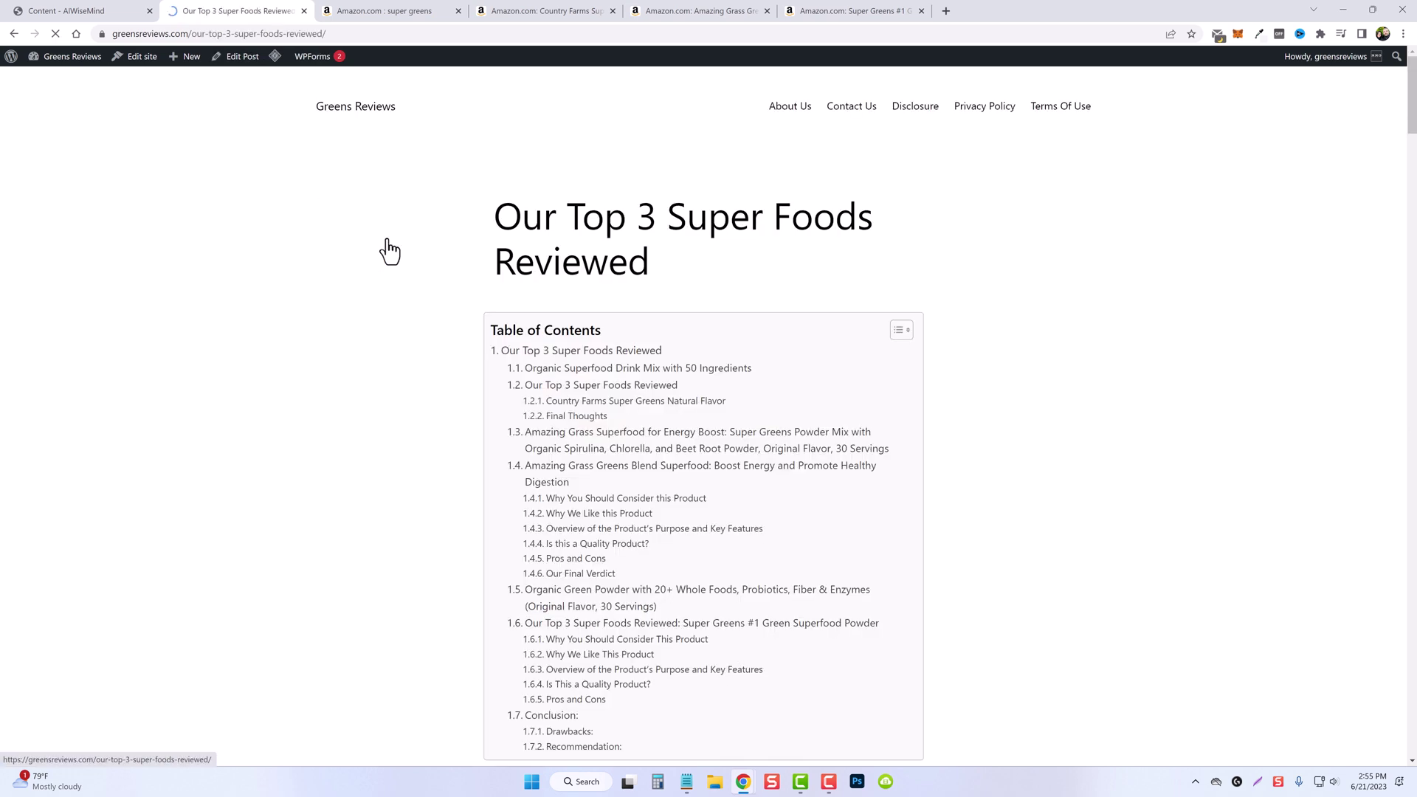
{"action": "scroll", "coordinate": [377, 470], "scroll_direction": "down", "scroll_amount": 2}
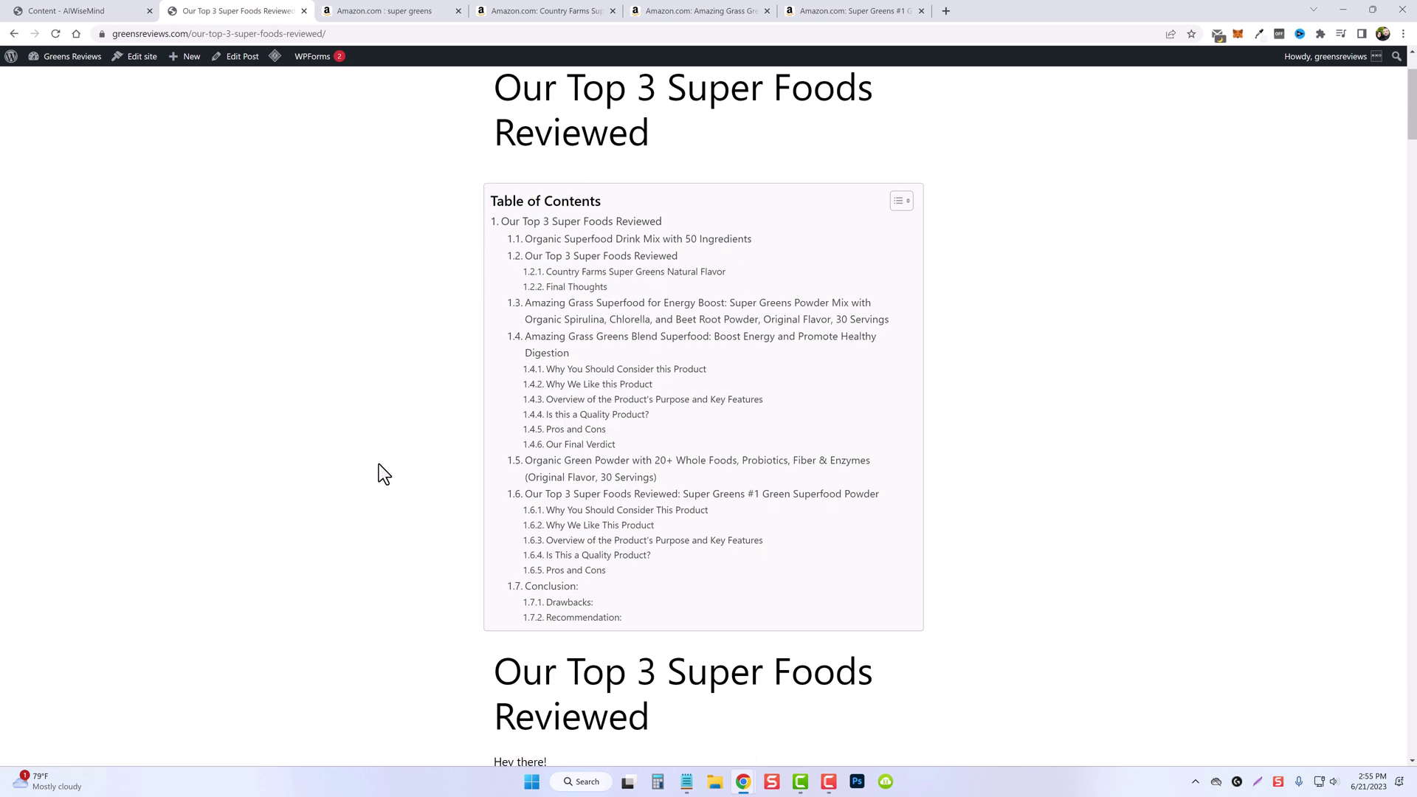
{"action": "scroll", "coordinate": [378, 516], "scroll_direction": "down", "scroll_amount": 3}
{"action": "scroll", "coordinate": [392, 492], "scroll_direction": "down", "scroll_amount": 3}
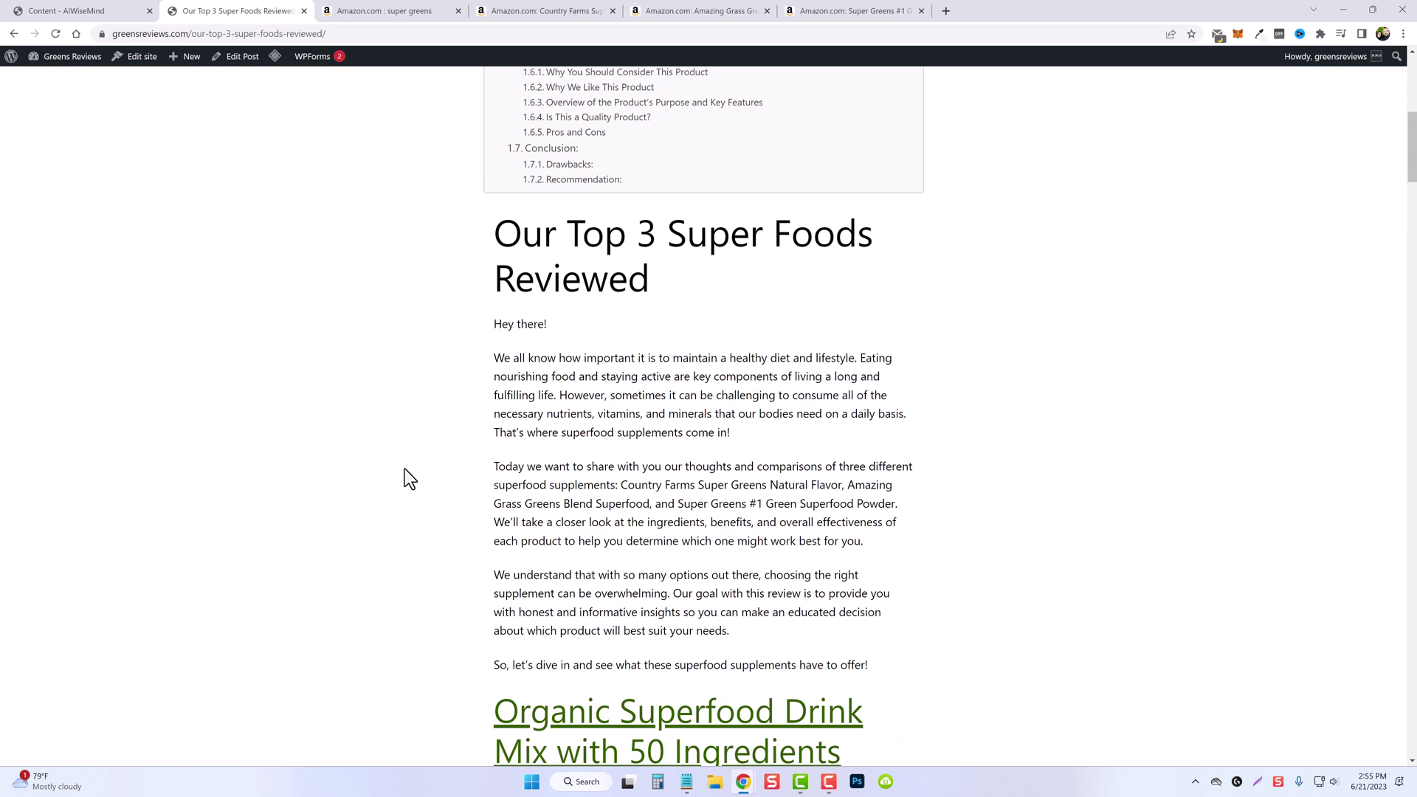
{"action": "scroll", "coordinate": [465, 475], "scroll_direction": "down", "scroll_amount": 3}
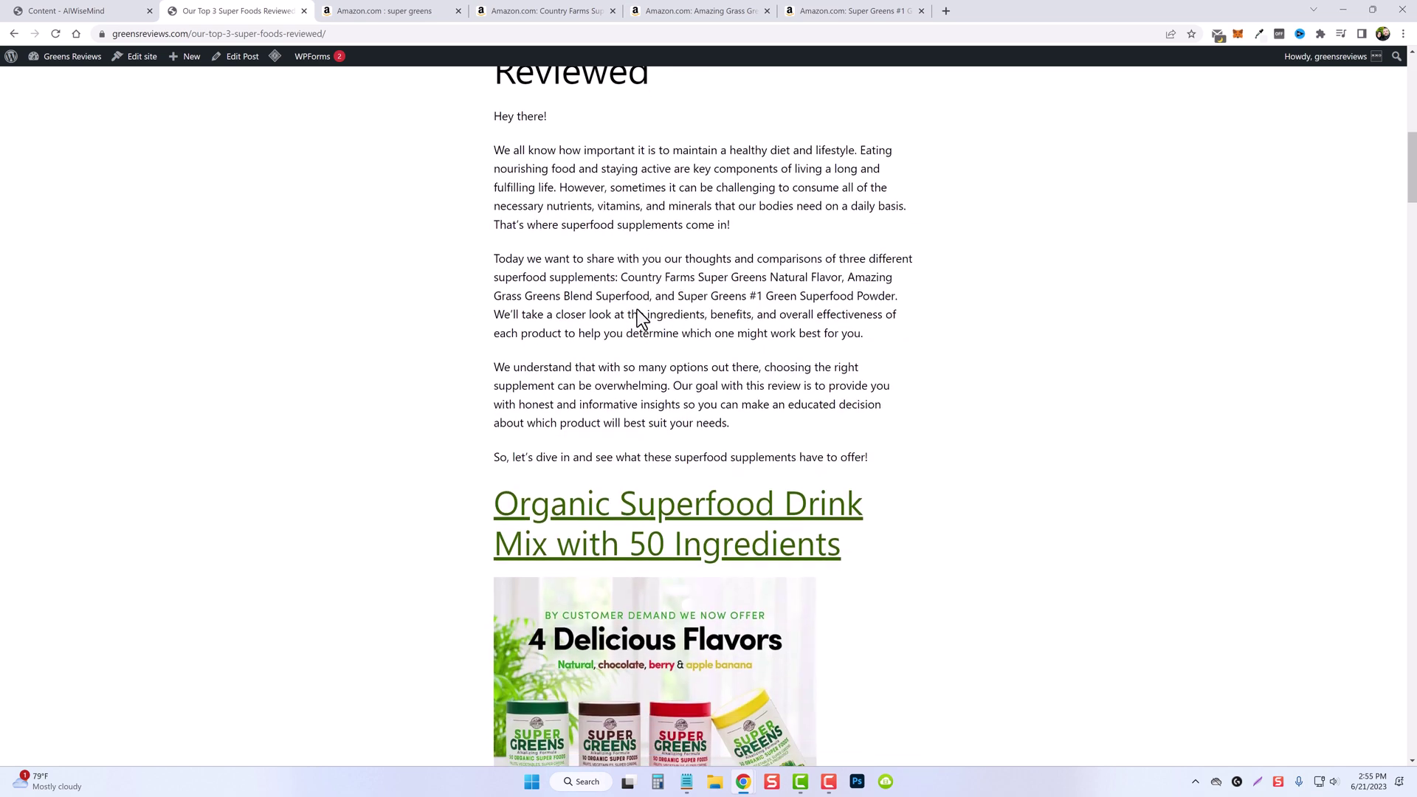
{"action": "scroll", "coordinate": [497, 450], "scroll_direction": "down", "scroll_amount": 3}
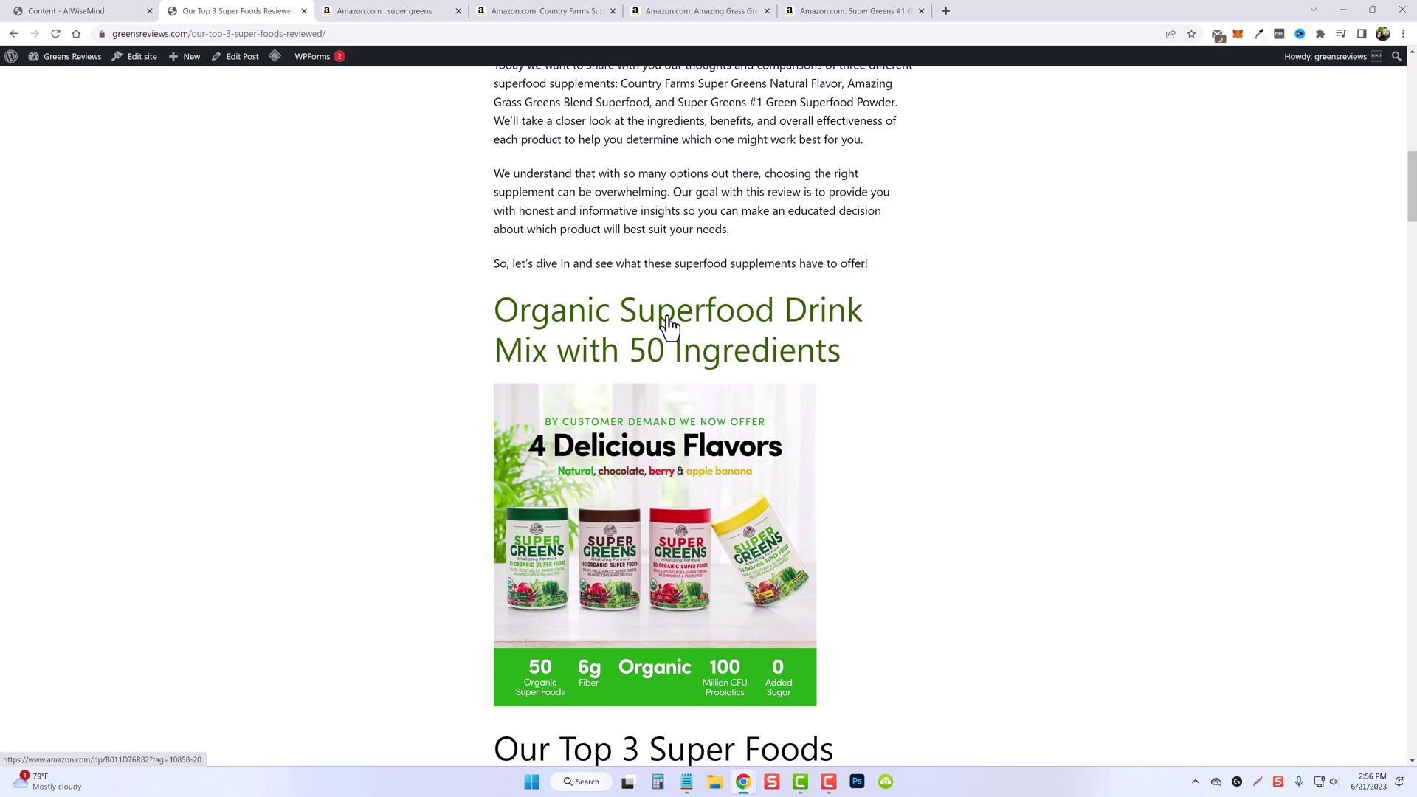
Step: Return to the AIWiseMind content list showing 'Our Top 3 Super Foods Reviewed' as Published
{"action": "key", "text": "ctrl+shift+Tab"}
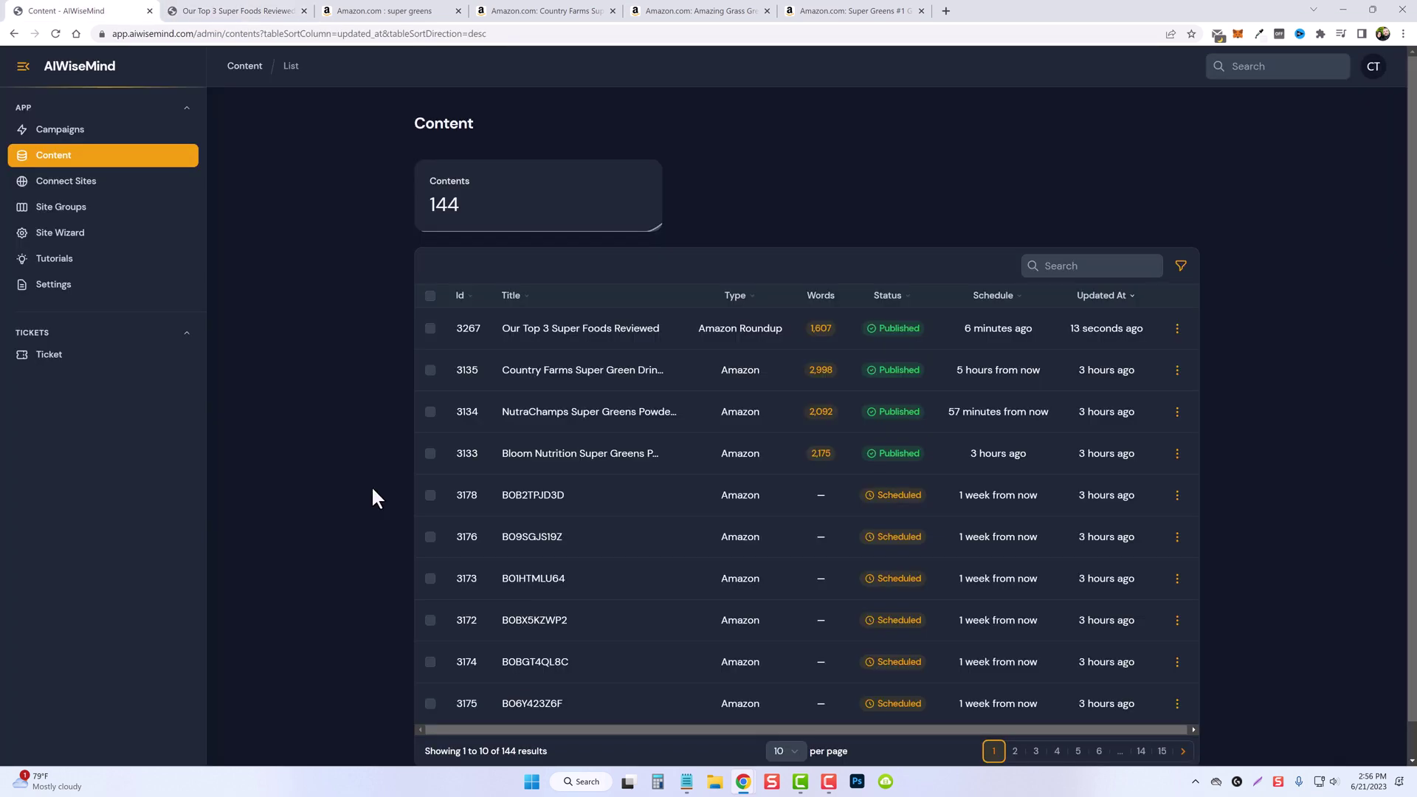